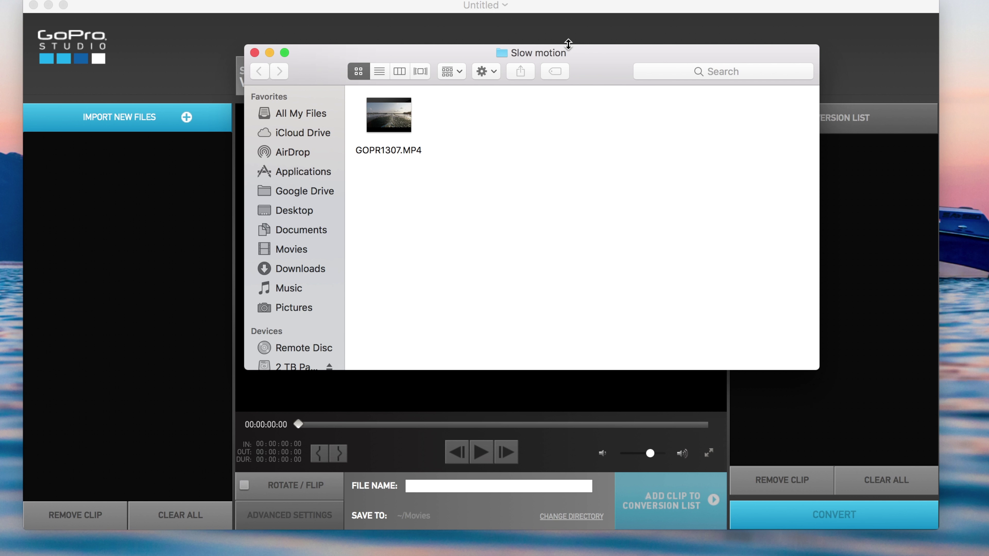
Import GOPR1307.MP4 from the Slow motion folder into GoPro Studio's import list.
{"action": "left_click_drag", "start_coordinate": [625, 59], "coordinate": [755, 63]}
{"action": "mouse_move", "coordinate": [537, 125]}
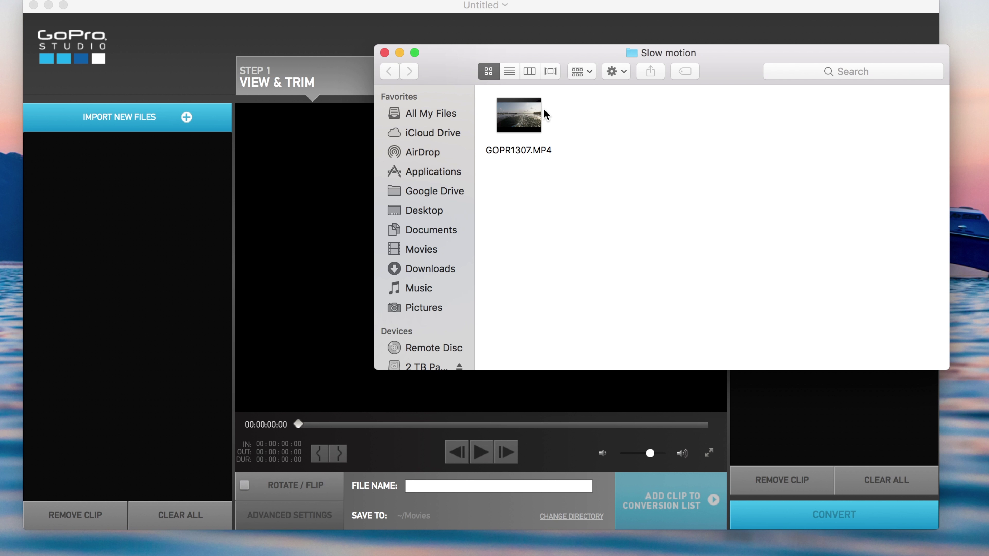
{"action": "left_click_drag", "start_coordinate": [537, 130], "coordinate": [157, 183]}
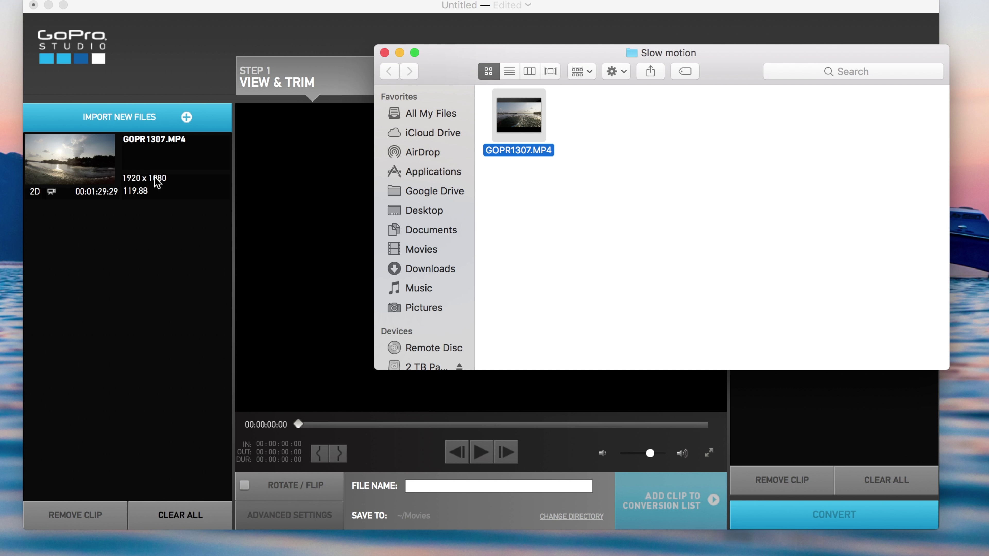
{"action": "left_click", "coordinate": [73, 155]}
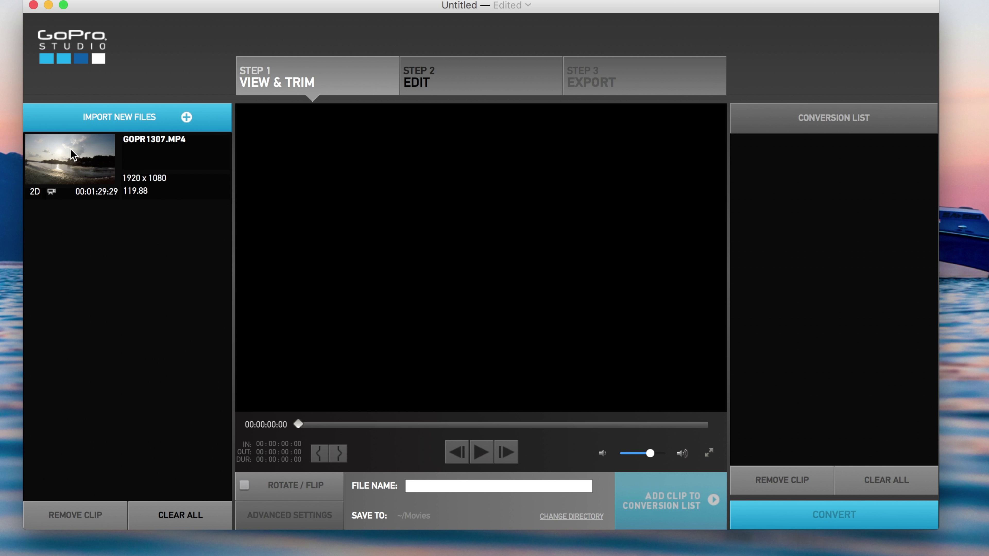
Trim GOPR1307 from 00:00:02:60 to 00:00:05:111 and add it to the conversion list.
{"action": "left_click", "coordinate": [98, 158]}
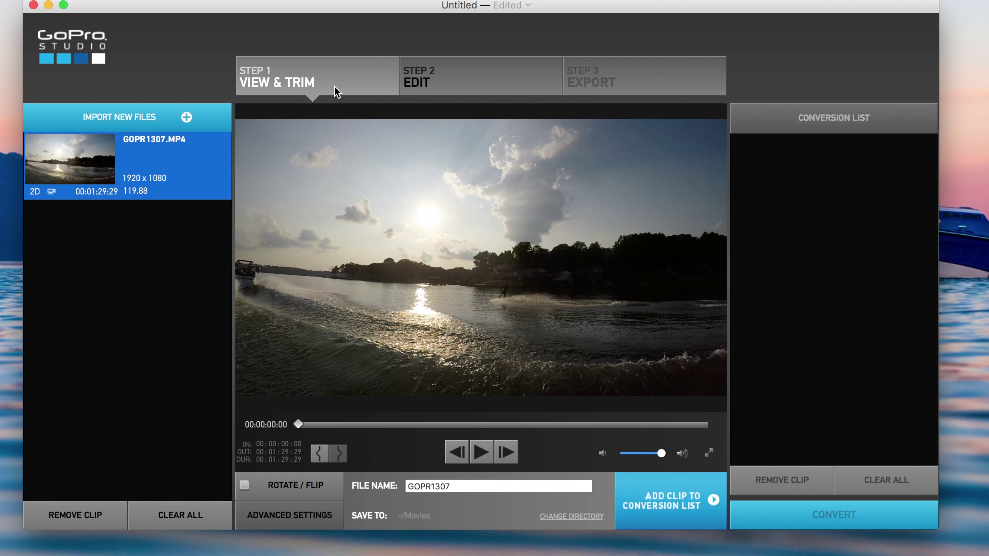
{"action": "left_click_drag", "start_coordinate": [298, 426], "coordinate": [302, 426]}
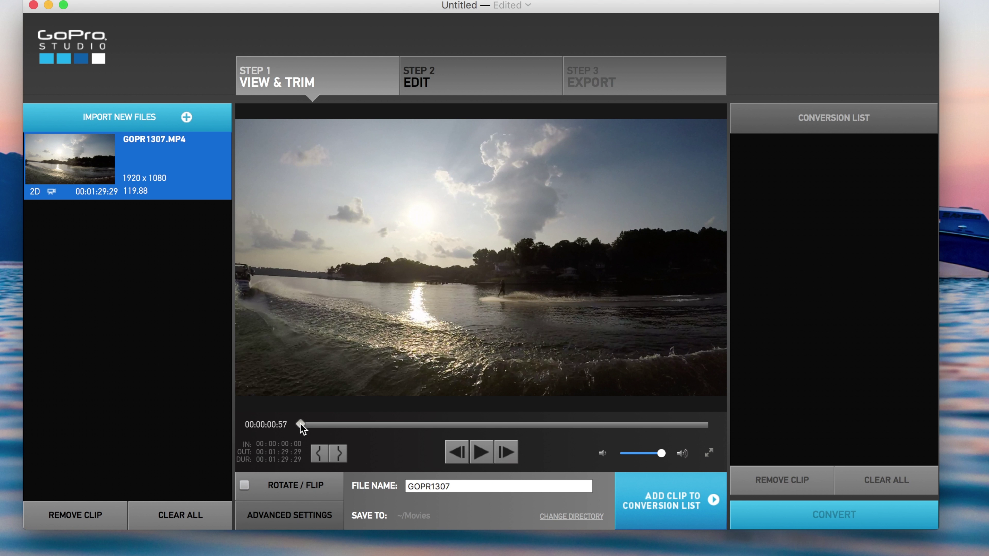
{"action": "left_click", "coordinate": [310, 424]}
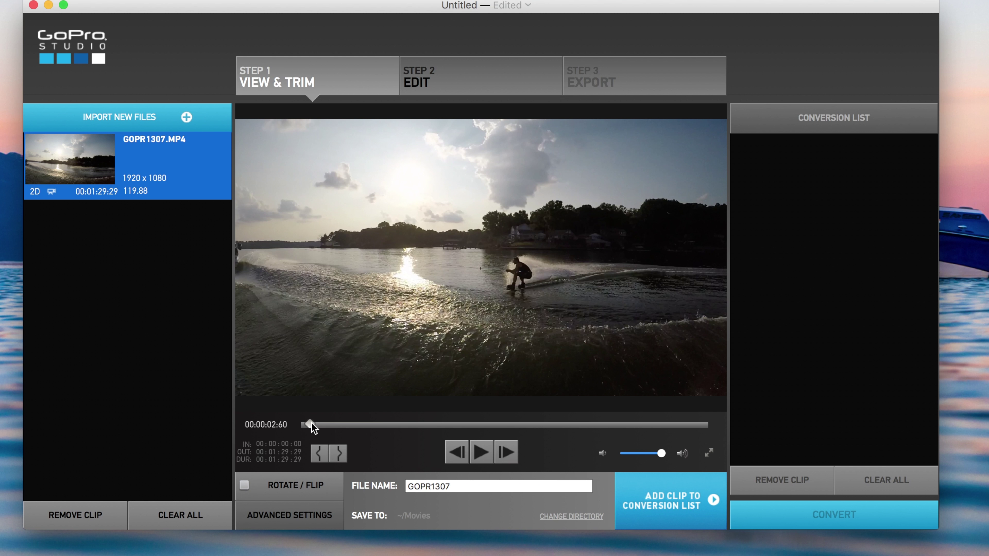
{"action": "left_click", "coordinate": [319, 453]}
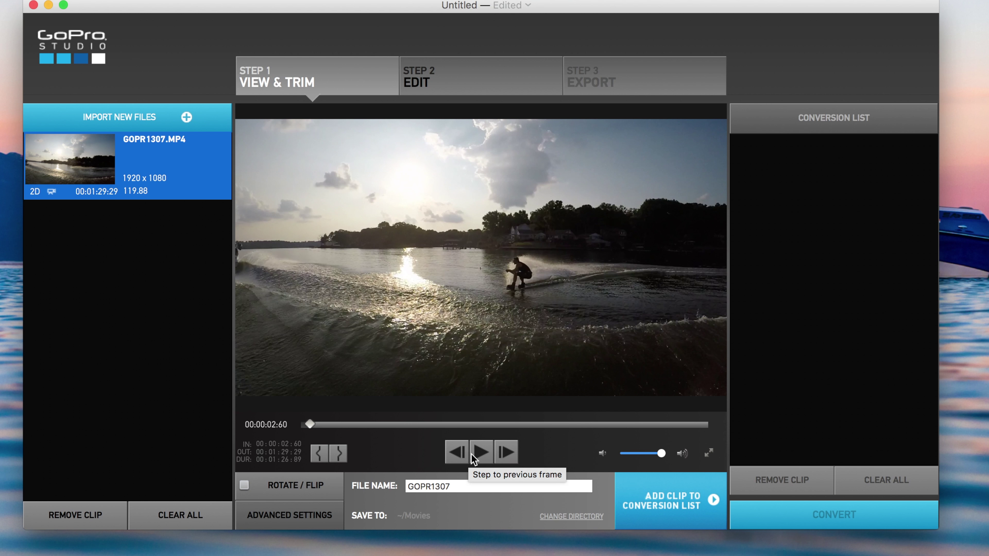
{"action": "left_click", "coordinate": [482, 455]}
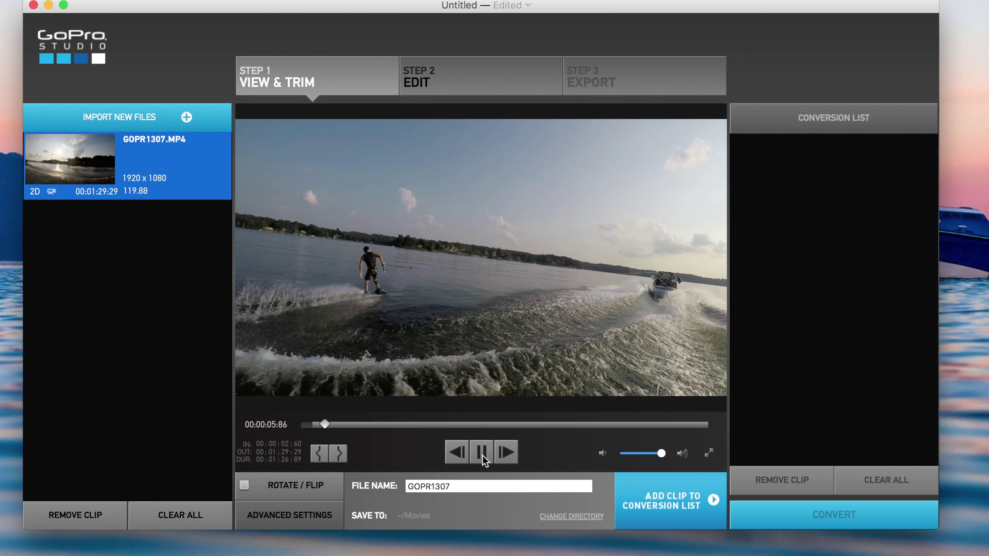
{"action": "left_click", "coordinate": [482, 455]}
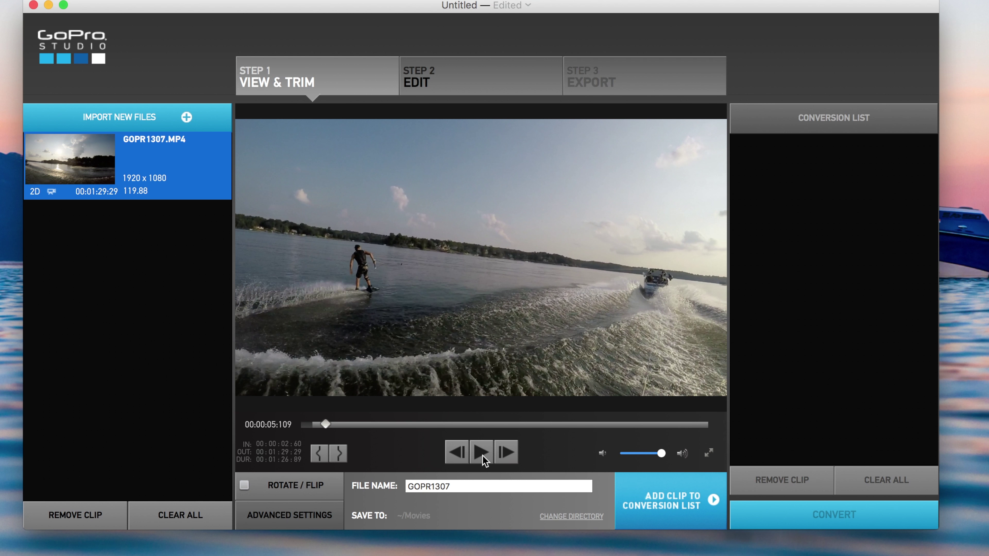
{"action": "left_click", "coordinate": [339, 455]}
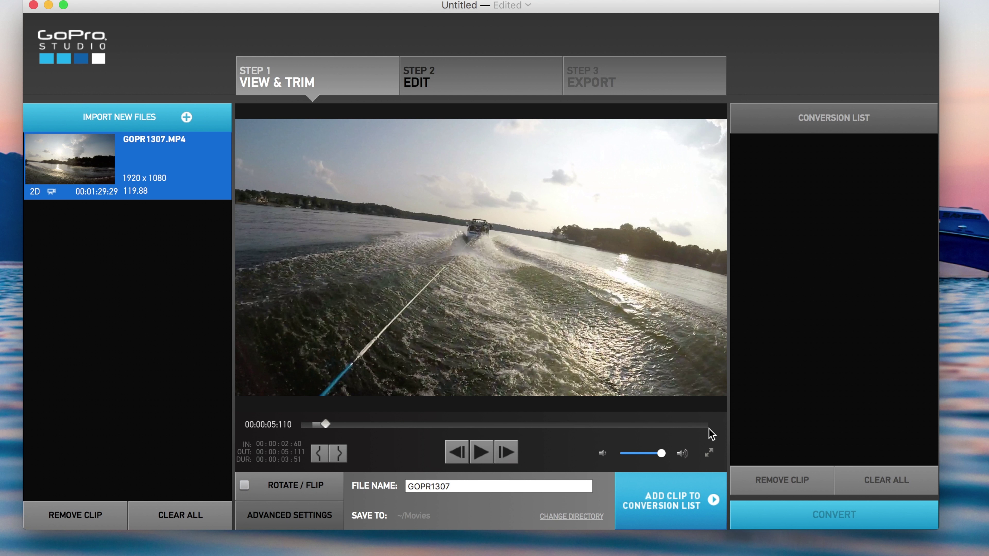
{"action": "left_click", "coordinate": [670, 500]}
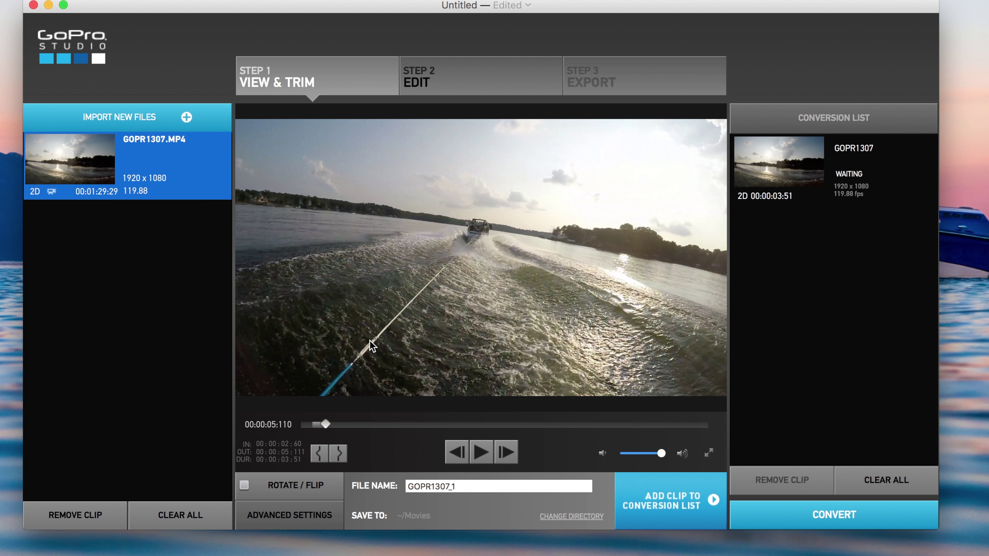
Queue a second clip, GOPR1307_1, trimmed from 00:00:39:66 to 00:00:45:47.
{"action": "mouse_move", "coordinate": [325, 424]}
{"action": "left_mouse_down"}
{"action": "mouse_move", "coordinate": [507, 425]}
{"action": "mouse_move", "coordinate": [483, 428]}
{"action": "left_mouse_up"}
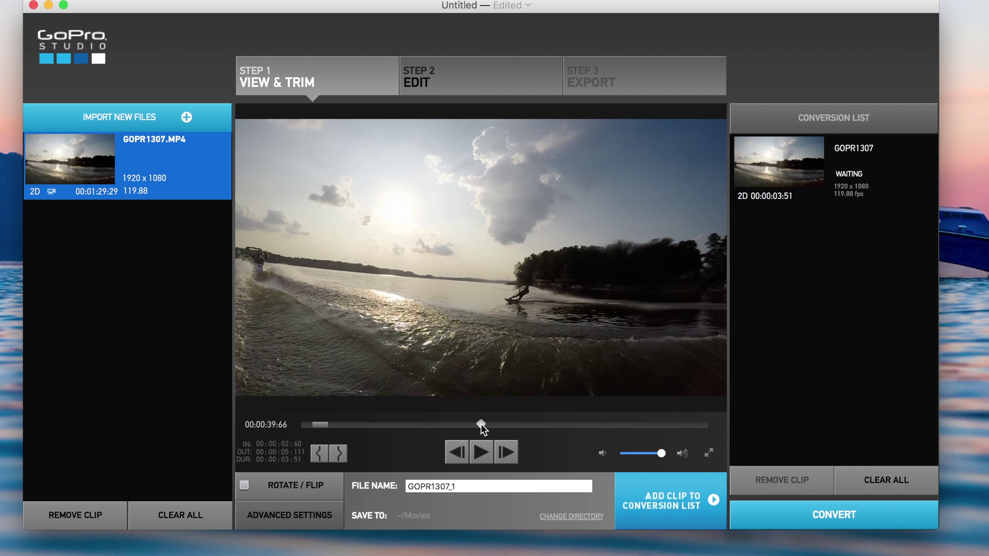
{"action": "left_click", "coordinate": [319, 453]}
{"action": "key", "text": "space"}
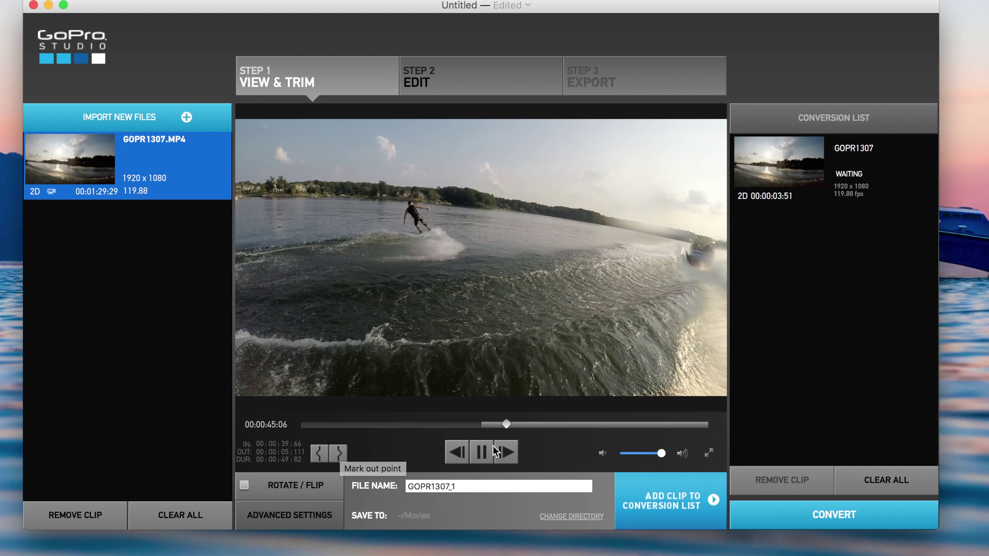
{"action": "left_click", "coordinate": [482, 451]}
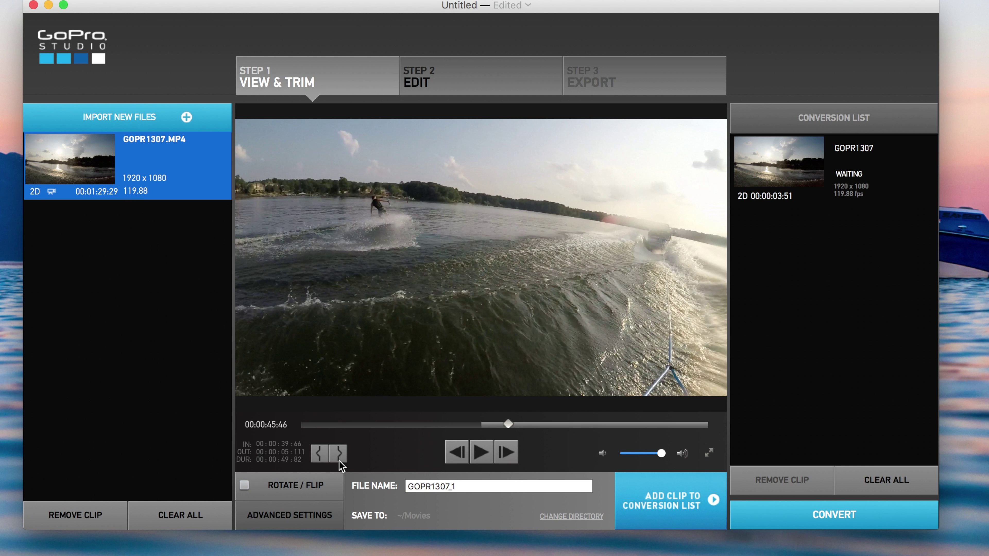
{"action": "left_click", "coordinate": [339, 460]}
{"action": "left_click", "coordinate": [666, 496]}
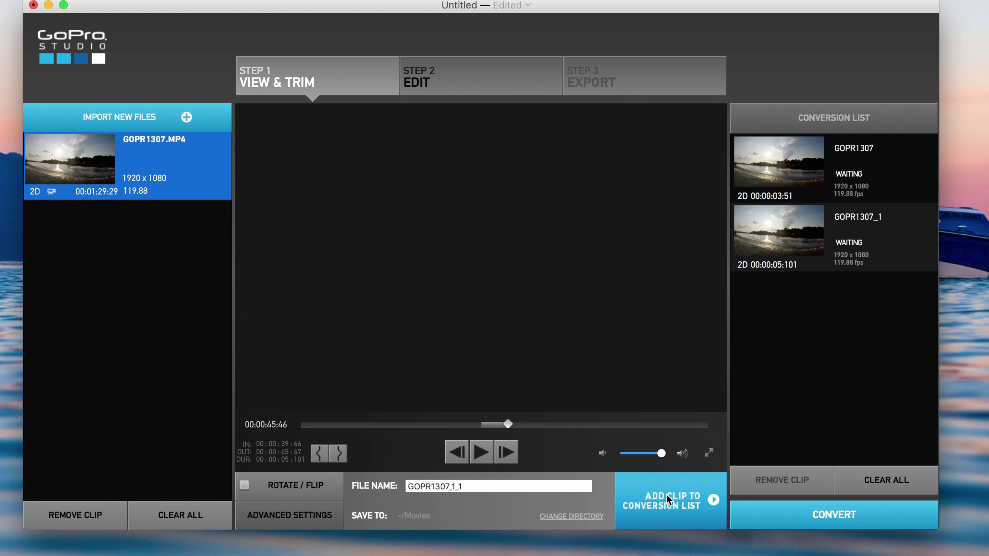
Queue a third clip, GOPR1307_1_1, from 00:01:04:117 to 00:01:08:71.
{"action": "left_click_drag", "start_coordinate": [506, 425], "coordinate": [608, 428]}
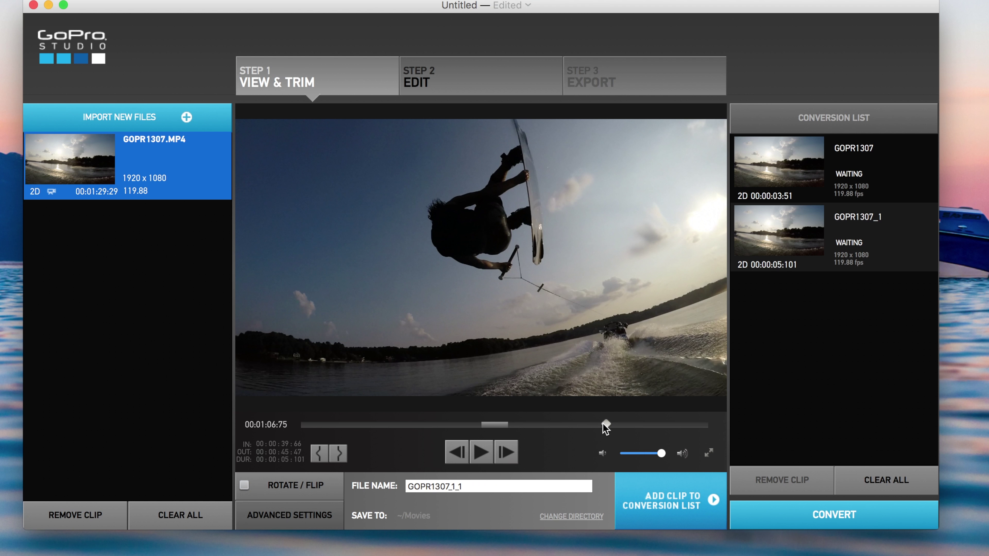
{"action": "left_click_drag", "start_coordinate": [603, 425], "coordinate": [598, 424]}
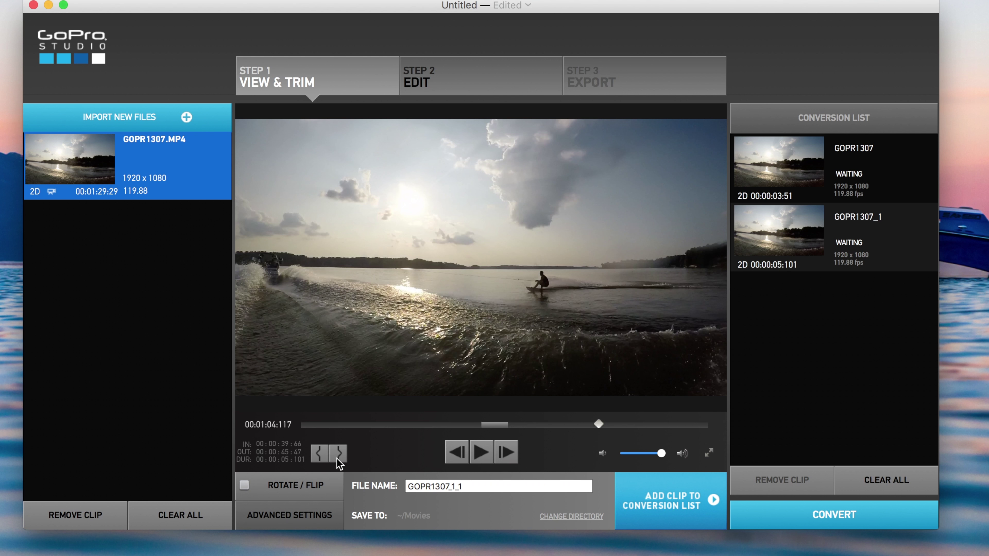
{"action": "left_click", "coordinate": [319, 453]}
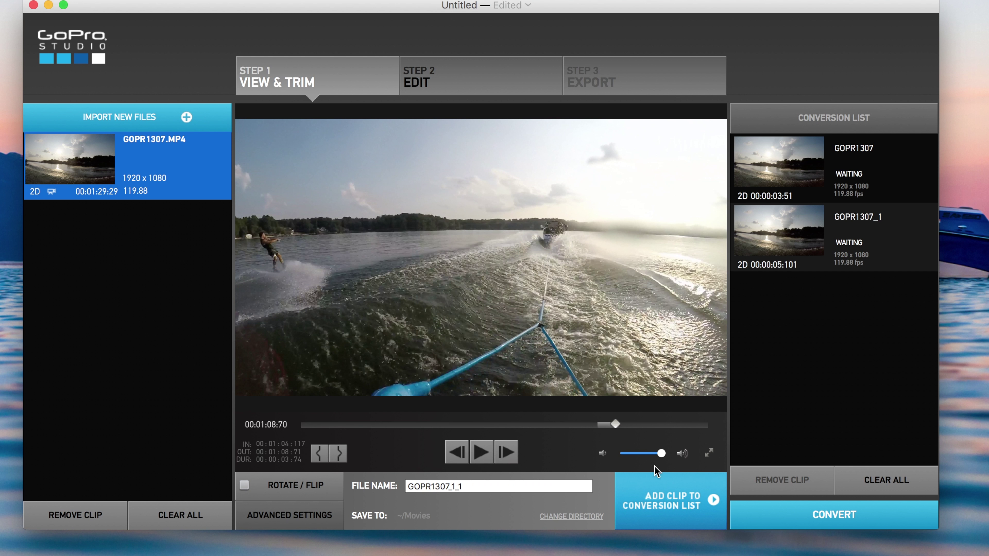
{"action": "left_click", "coordinate": [668, 500]}
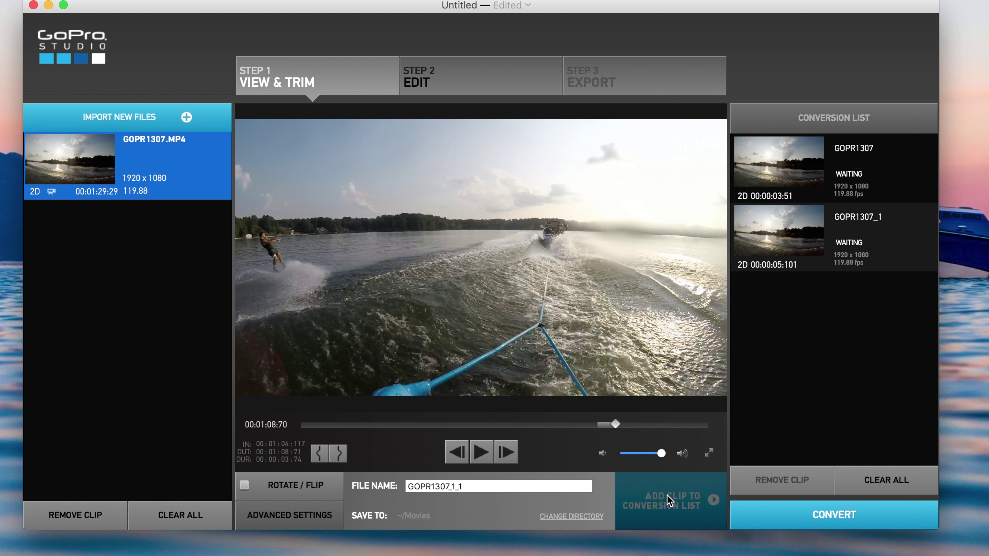
{"action": "left_click", "coordinate": [778, 167]}
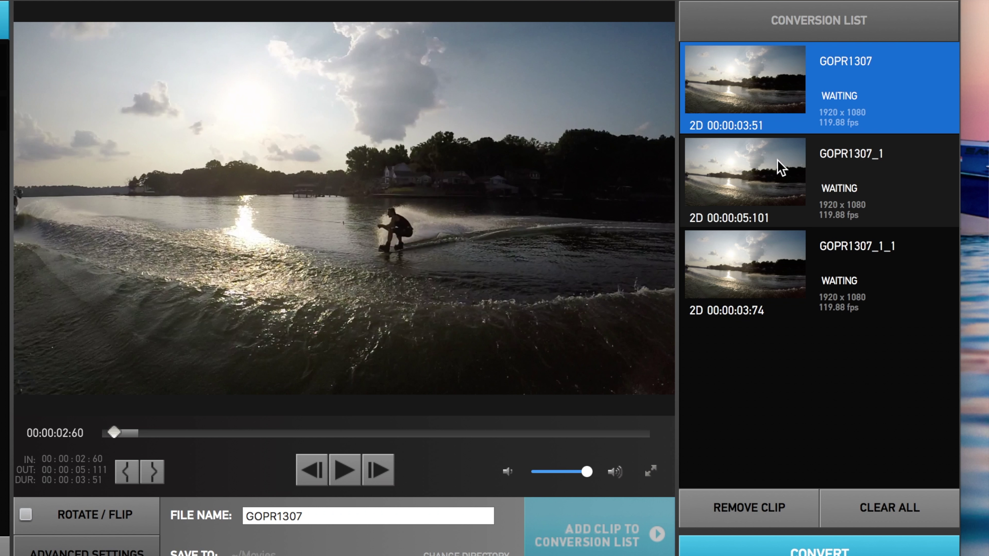
Select GOPR1307, GOPR1307_1 and GOPR1307_1_1 together and convert all three.
{"action": "left_click", "coordinate": [780, 168], "text": "shift"}
{"action": "left_click", "coordinate": [795, 266], "text": "shift"}
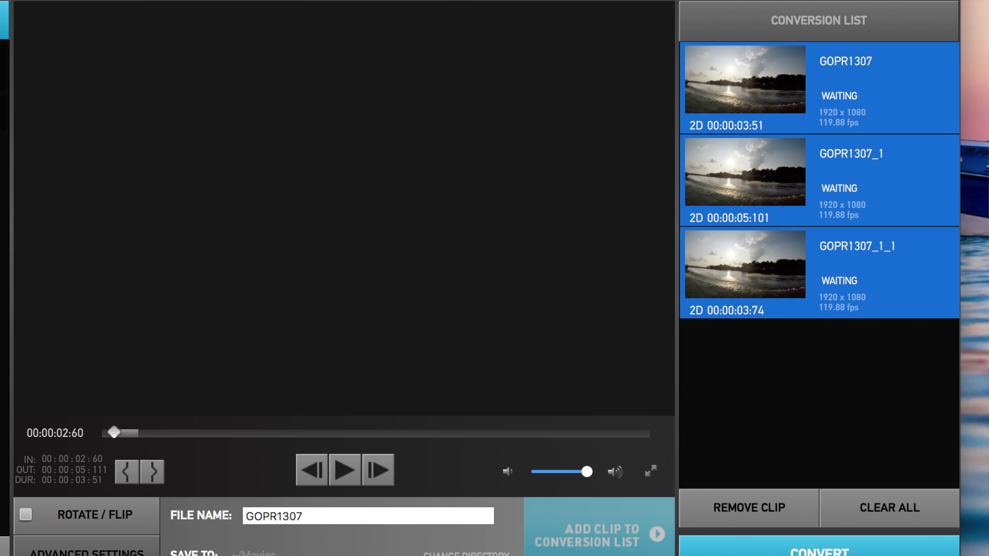
{"action": "left_click", "coordinate": [820, 549]}
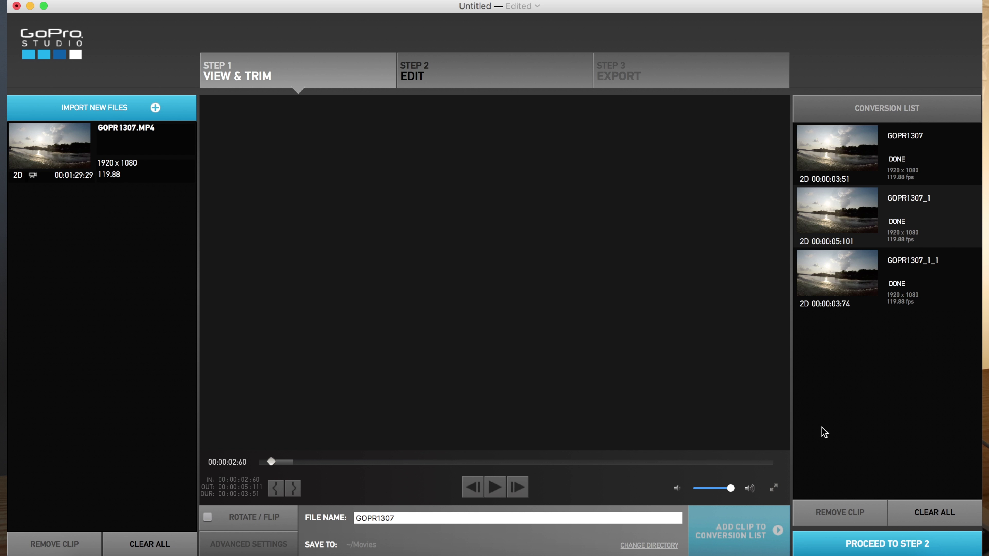
Start a new Step 2 Edit project from the blank template.
{"action": "left_click", "coordinate": [901, 547]}
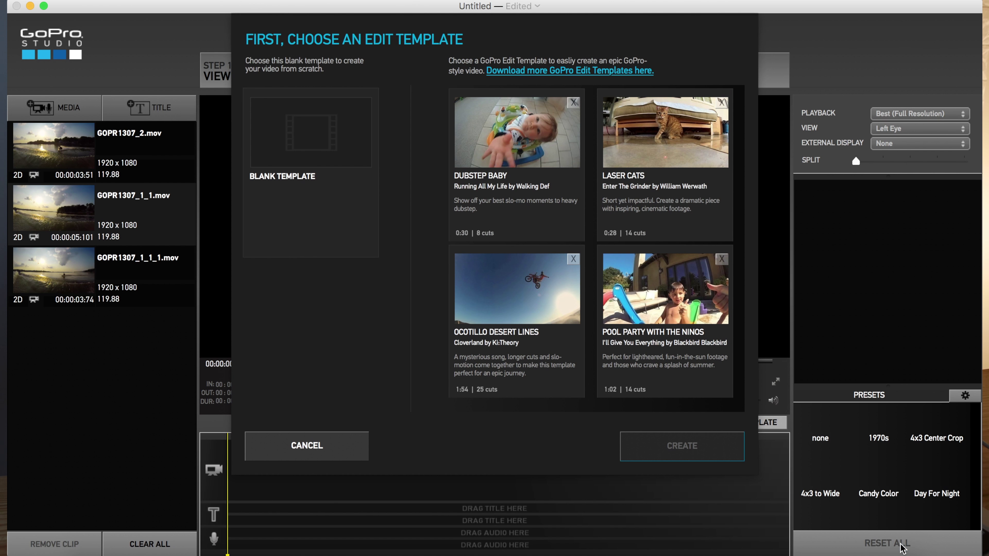
{"action": "left_click", "coordinate": [318, 133]}
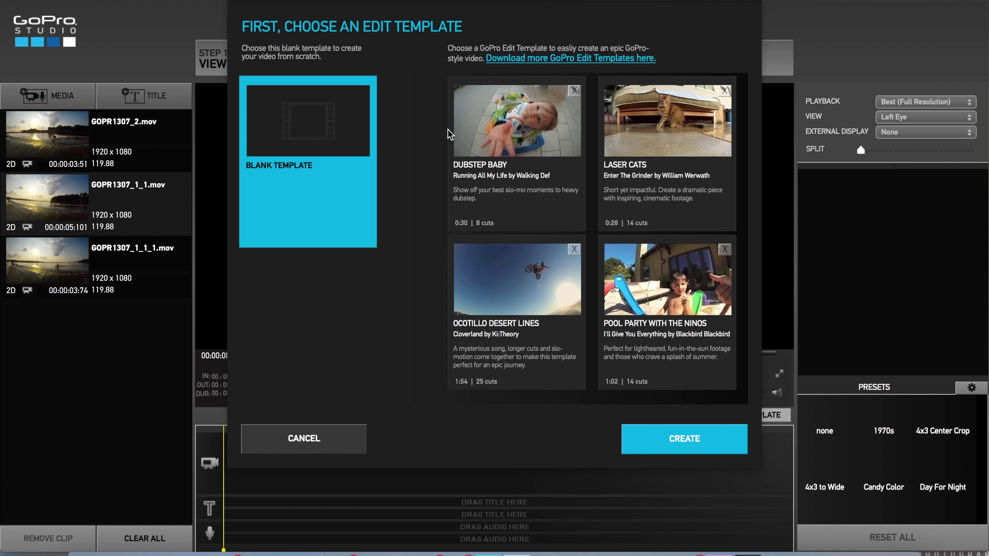
{"action": "left_click", "coordinate": [683, 439]}
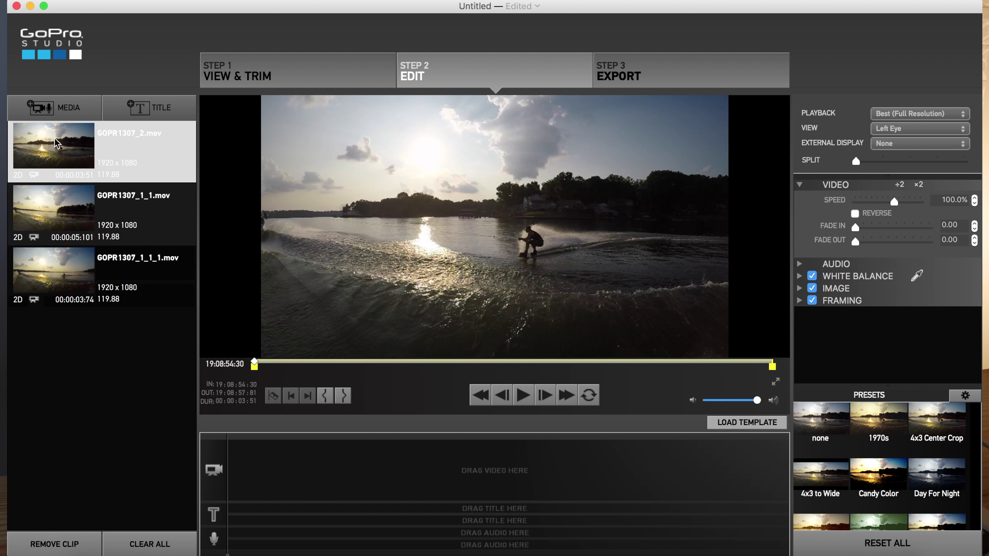
Place GOPR1307_2.mov on the timeline's video track and preview it.
{"action": "left_click_drag", "start_coordinate": [50, 143], "coordinate": [269, 453]}
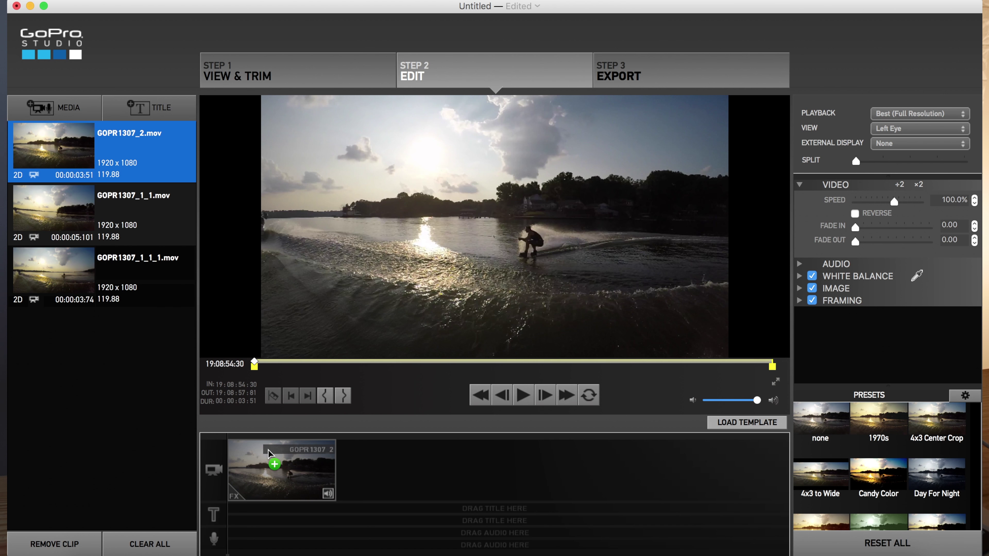
{"action": "left_click", "coordinate": [260, 364]}
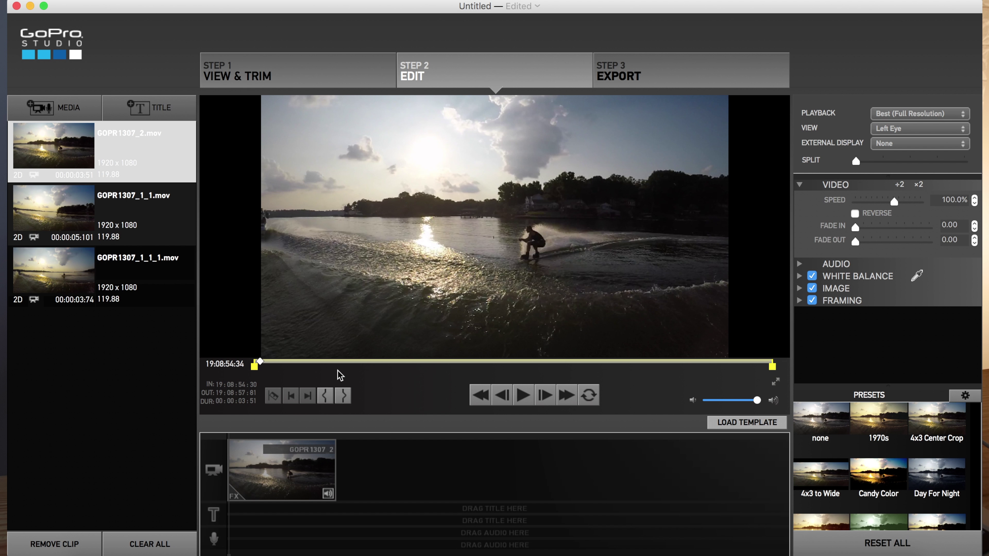
Split the timeline clip just before and just after the jump.
{"action": "left_click_drag", "start_coordinate": [263, 366], "coordinate": [386, 367]}
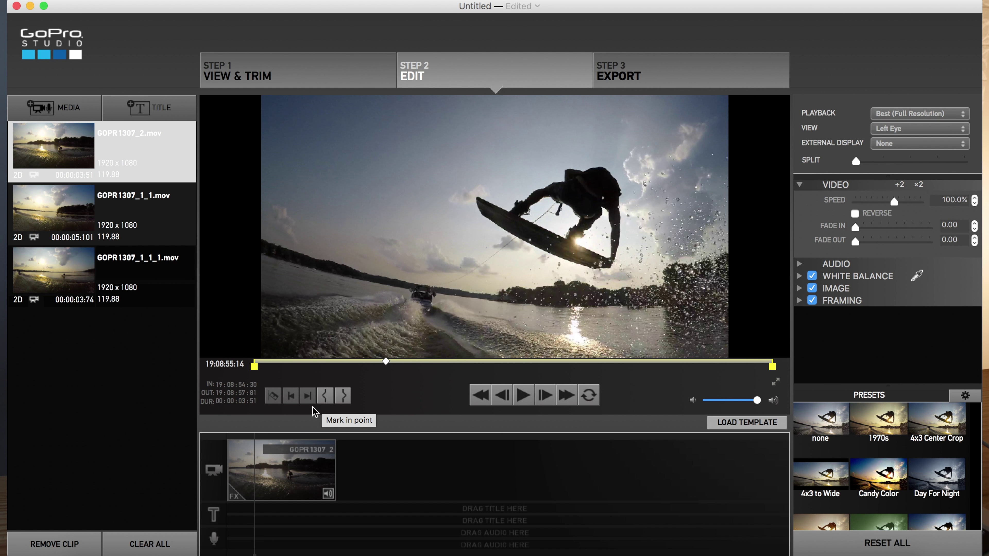
{"action": "left_click", "coordinate": [254, 463]}
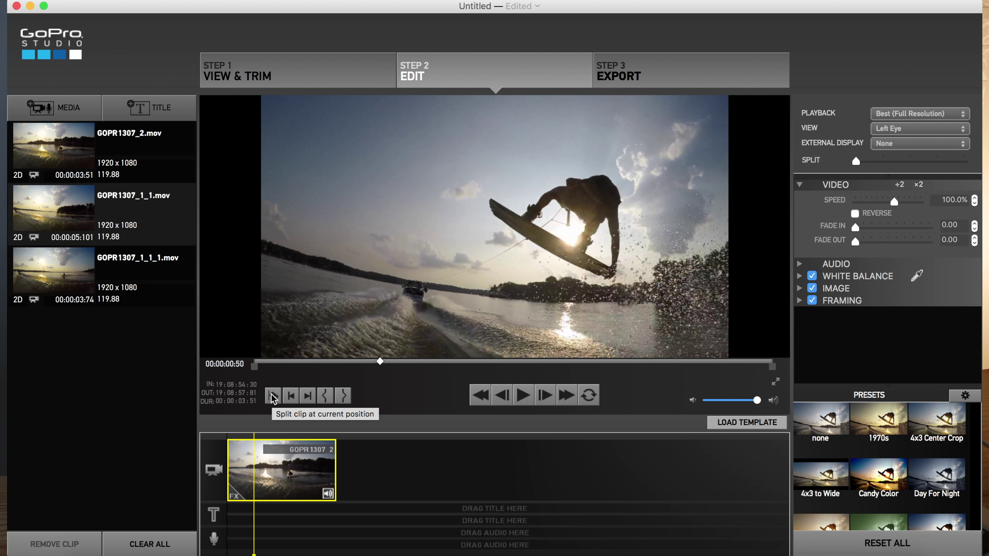
{"action": "left_click", "coordinate": [273, 396]}
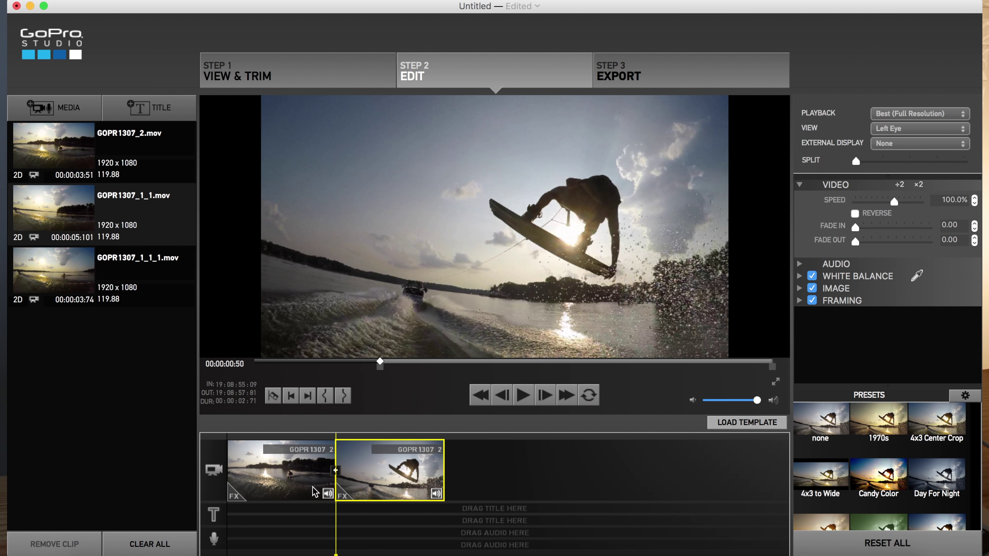
{"action": "left_click", "coordinate": [340, 553]}
{"action": "left_click_drag", "start_coordinate": [340, 553], "coordinate": [345, 553]}
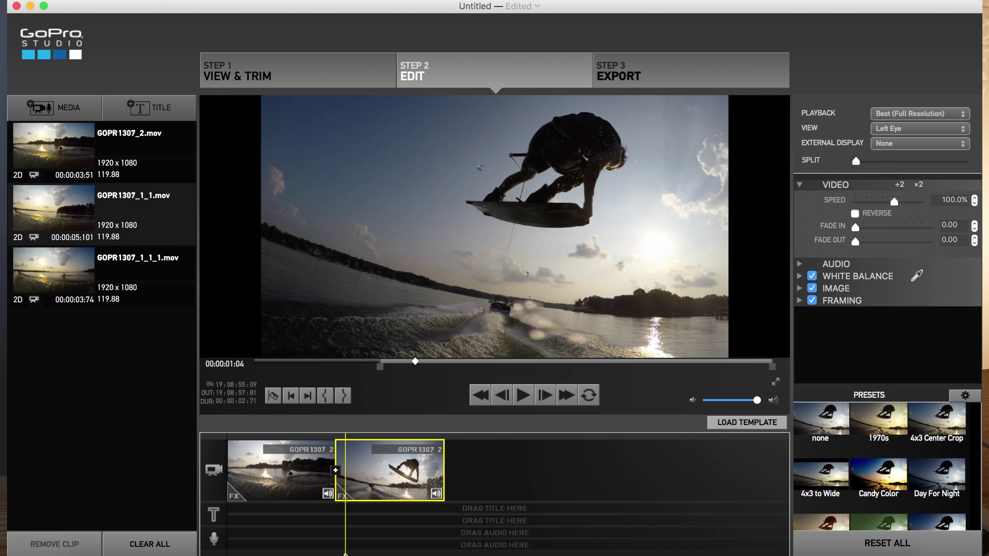
{"action": "left_click_drag", "start_coordinate": [345, 553], "coordinate": [343, 554]}
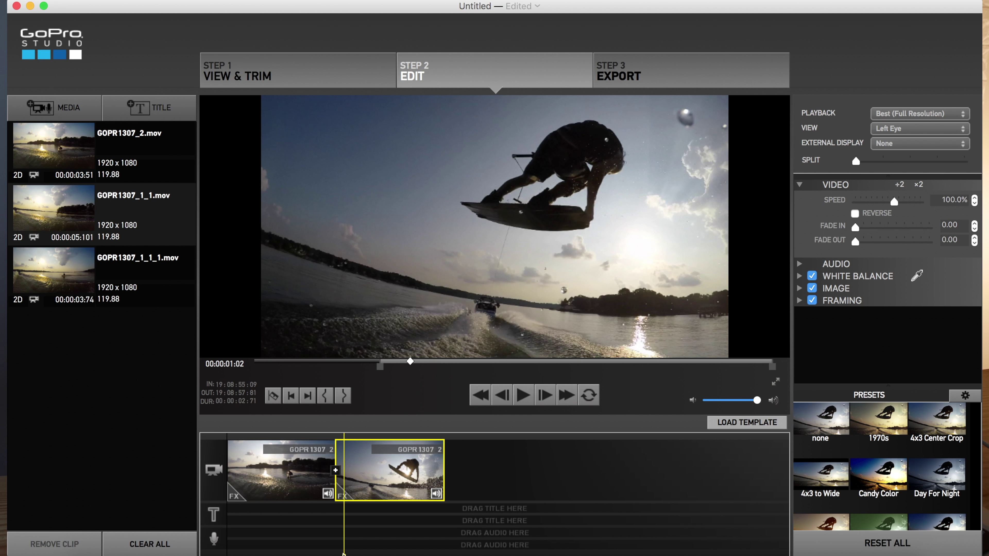
{"action": "left_click", "coordinate": [272, 396]}
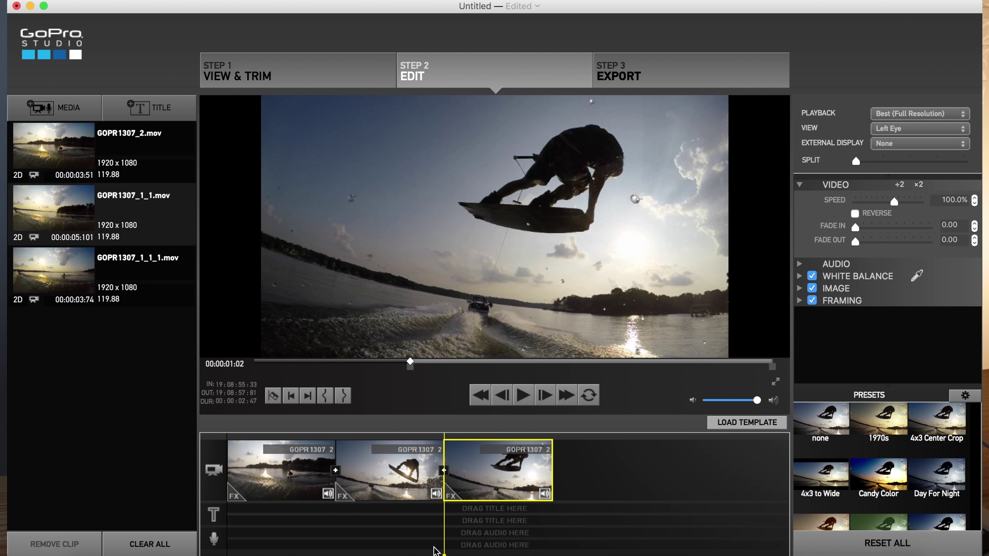
Split off the ride's tail, delete that fourth piece, and play back from the start.
{"action": "left_click_drag", "start_coordinate": [446, 553], "coordinate": [506, 550]}
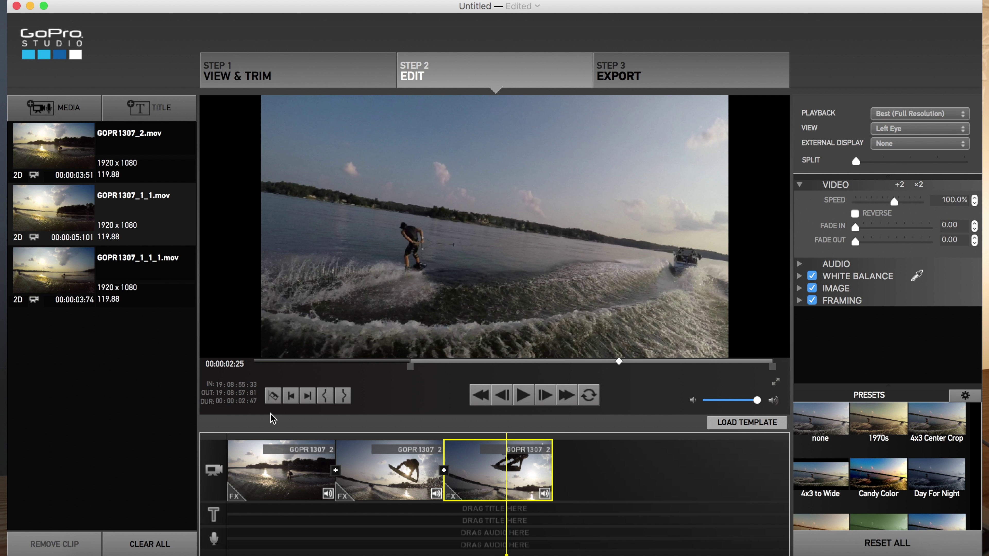
{"action": "left_click", "coordinate": [273, 396]}
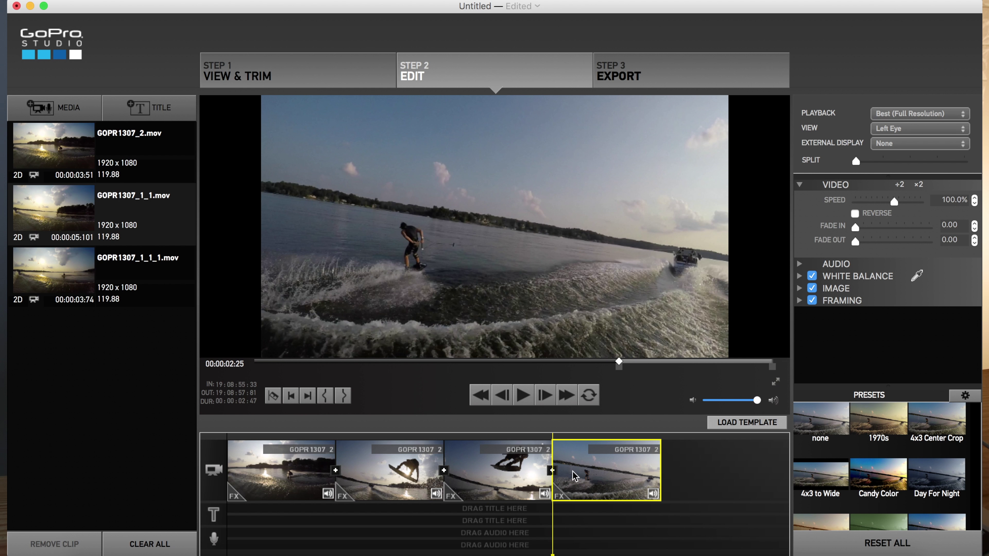
{"action": "key", "text": "Delete"}
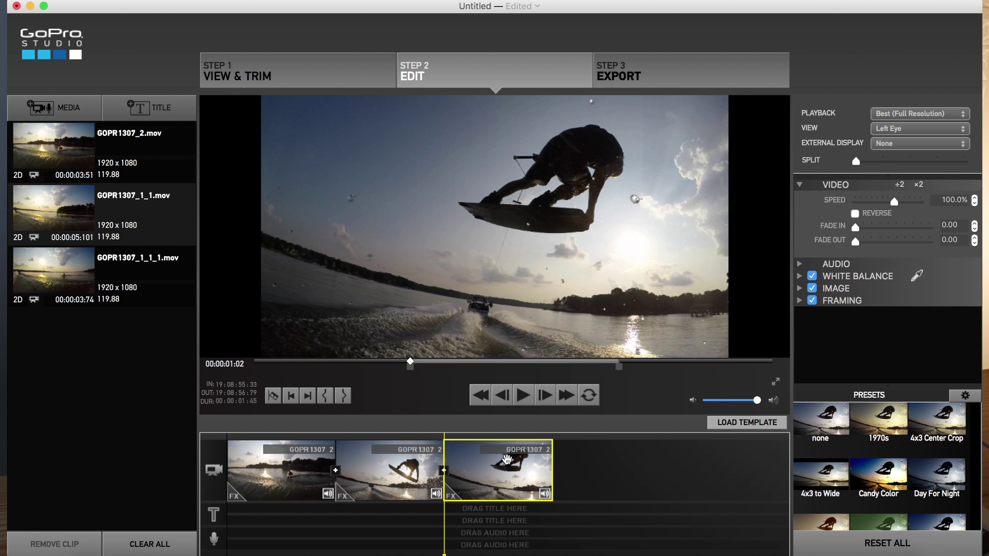
{"action": "left_click_drag", "start_coordinate": [444, 514], "coordinate": [224, 516]}
{"action": "key", "text": "space"}
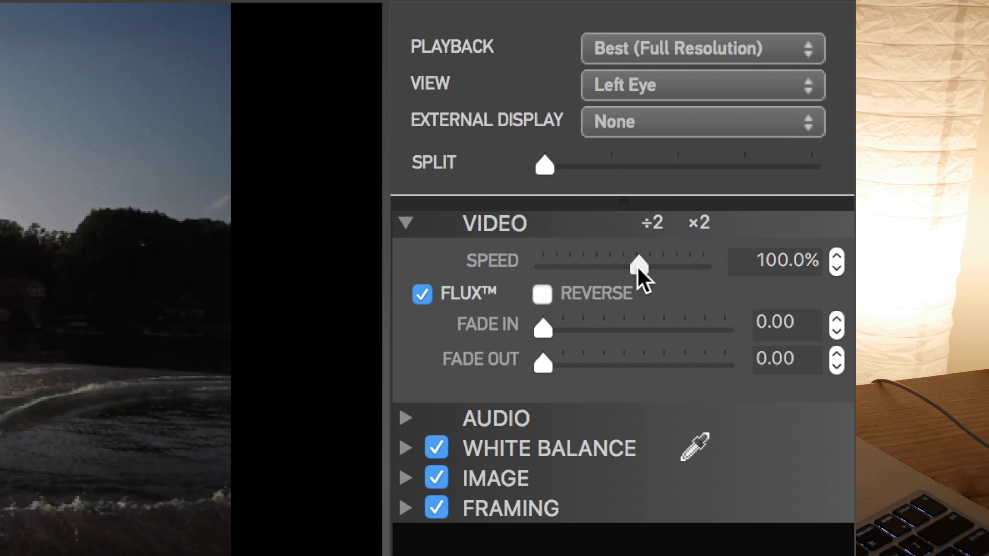
Slow the first piece to about half speed and the middle jump piece to 8.1% with Flux.
{"action": "mouse_move", "coordinate": [637, 268]}
{"action": "left_mouse_down"}
{"action": "mouse_move", "coordinate": [626, 268]}
{"action": "mouse_move", "coordinate": [632, 274]}
{"action": "left_mouse_up"}
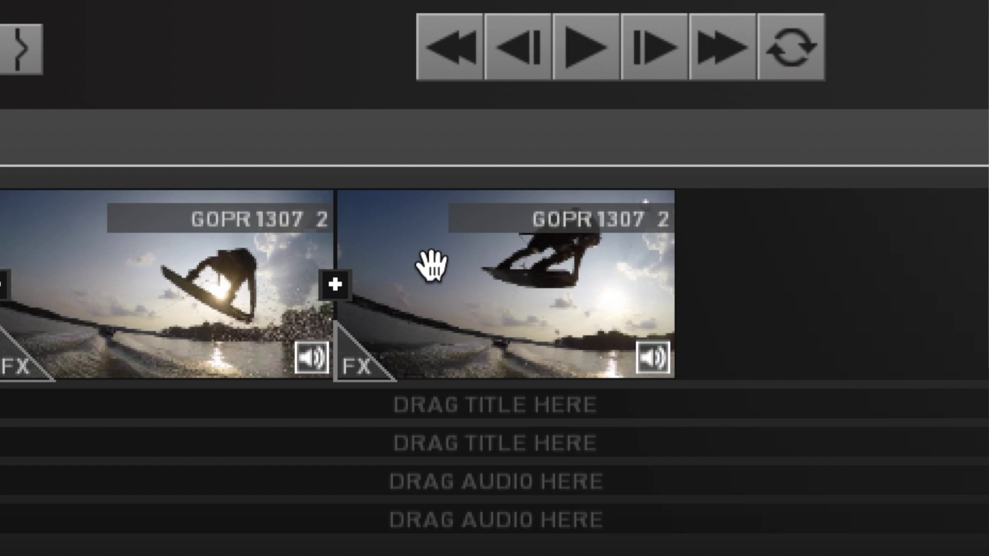
{"action": "left_click", "coordinate": [434, 274]}
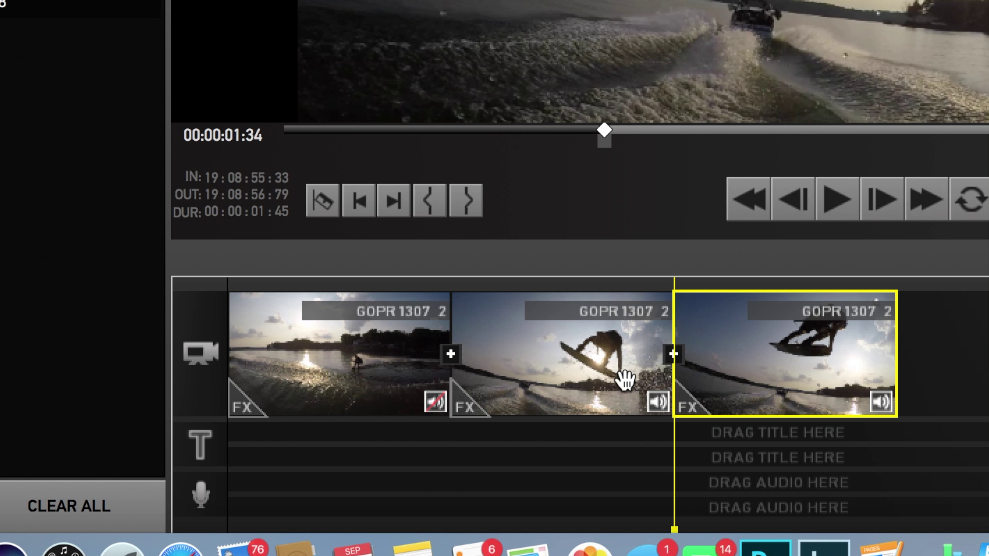
{"action": "left_click", "coordinate": [591, 353]}
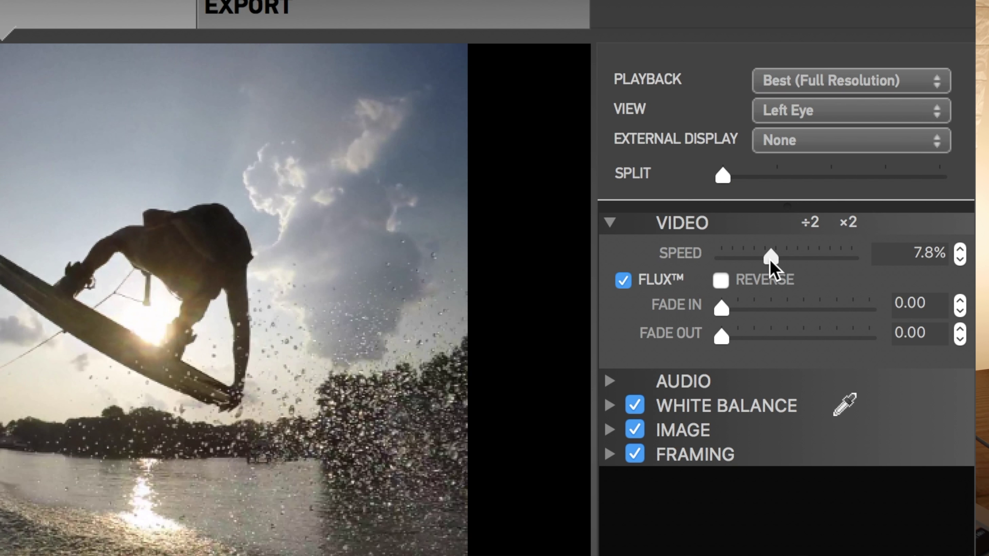
{"action": "left_click_drag", "start_coordinate": [769, 260], "coordinate": [770, 261]}
{"action": "left_click", "coordinate": [959, 261]}
{"action": "left_click", "coordinate": [960, 260]}
{"action": "left_click", "coordinate": [963, 266]}
{"action": "left_click", "coordinate": [963, 266]}
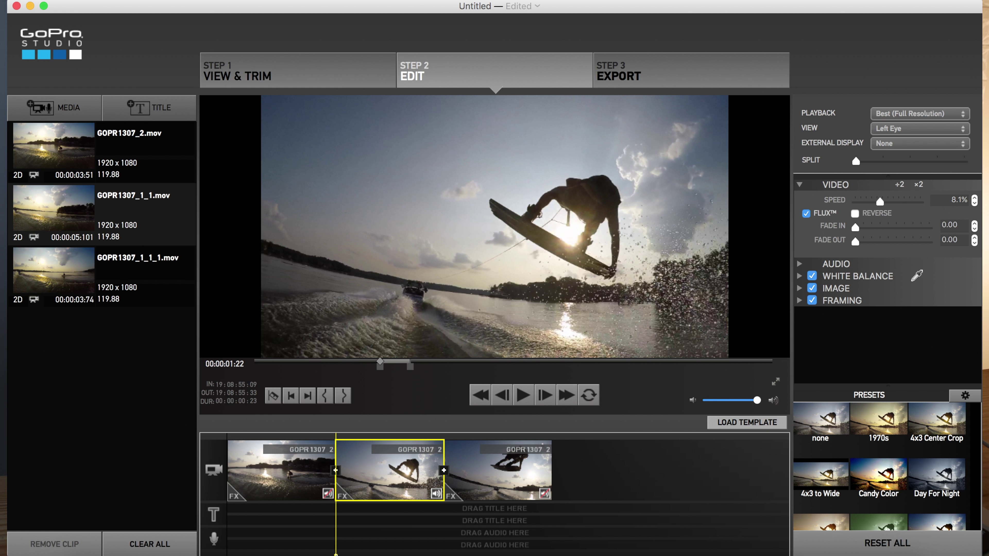
{"action": "left_click_drag", "start_coordinate": [361, 546], "coordinate": [338, 541]}
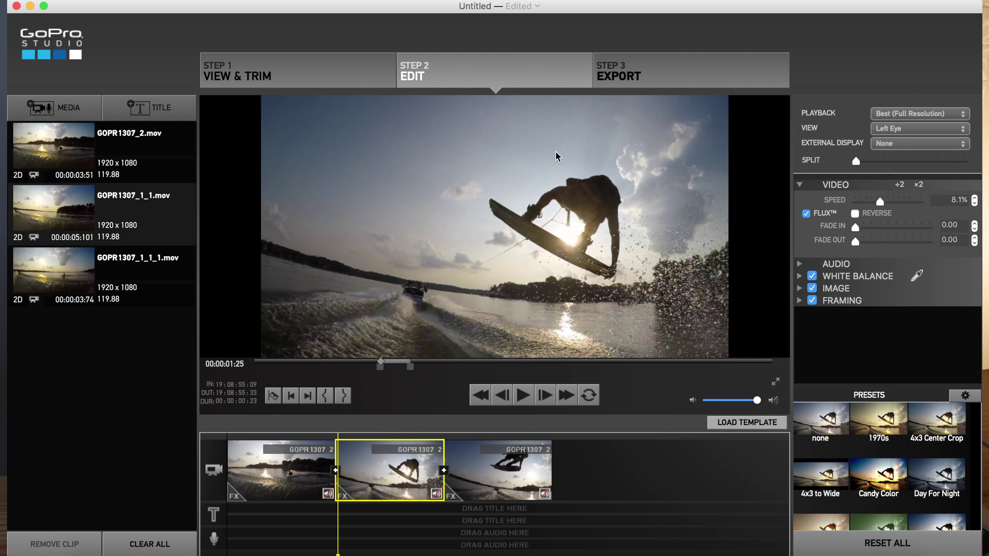
{"action": "key", "text": "space"}
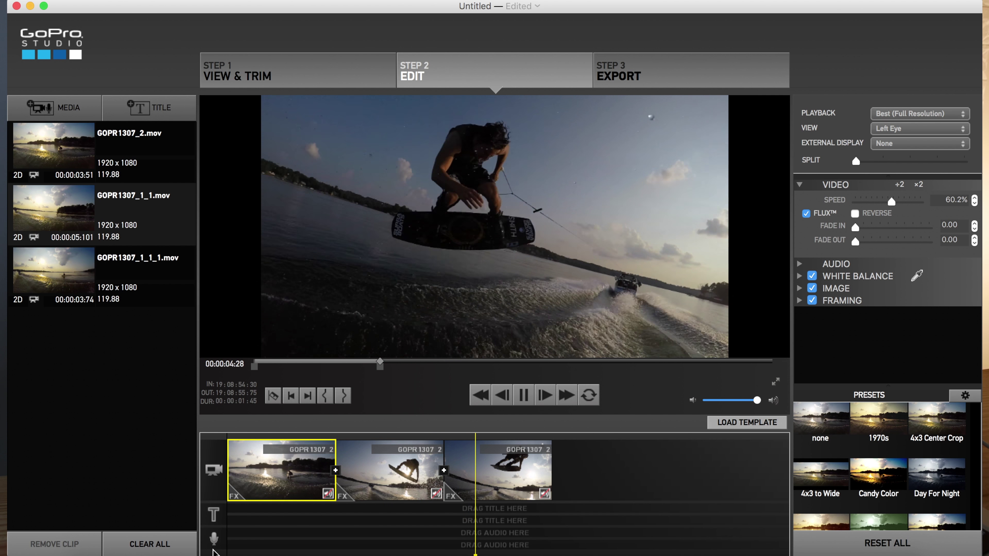
Set the last clip's speed to 50% with Flux enabled.
{"action": "left_click", "coordinate": [587, 543]}
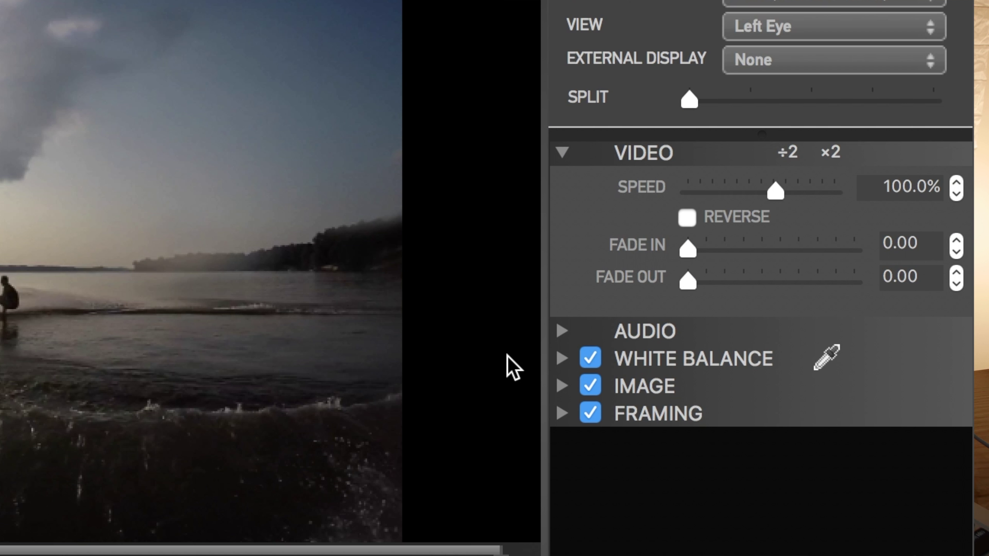
{"action": "left_click_drag", "start_coordinate": [900, 186], "coordinate": [937, 190]}
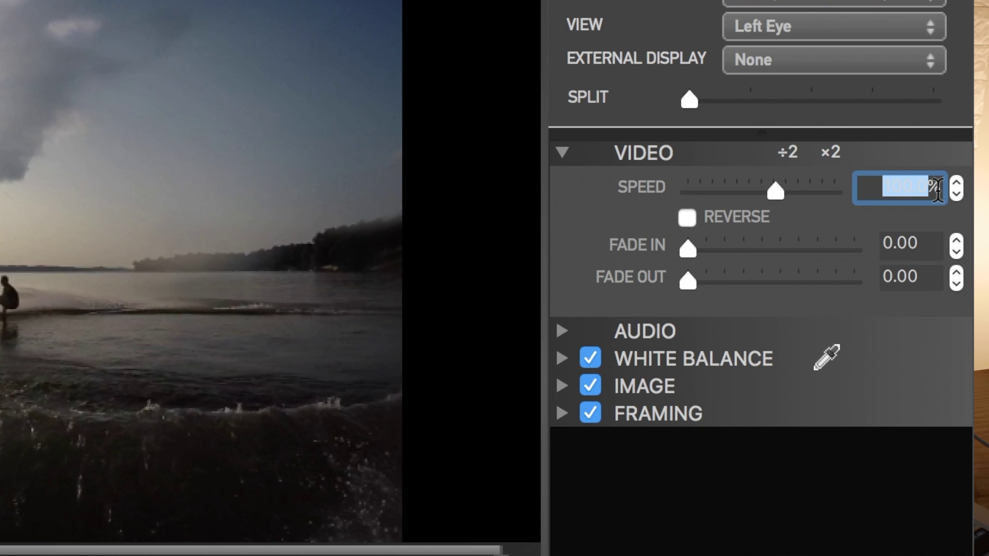
{"action": "type", "text": "50"}
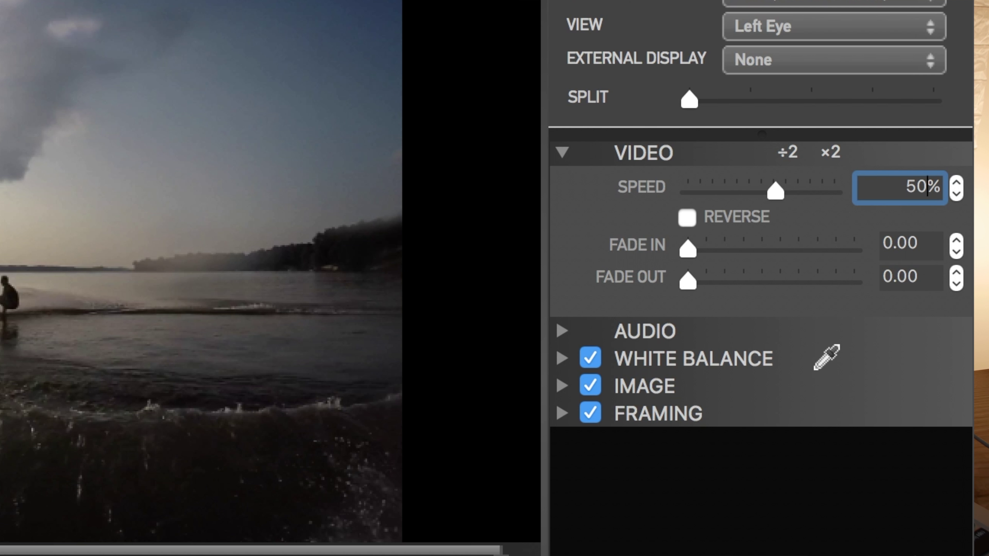
{"action": "key", "text": "Return"}
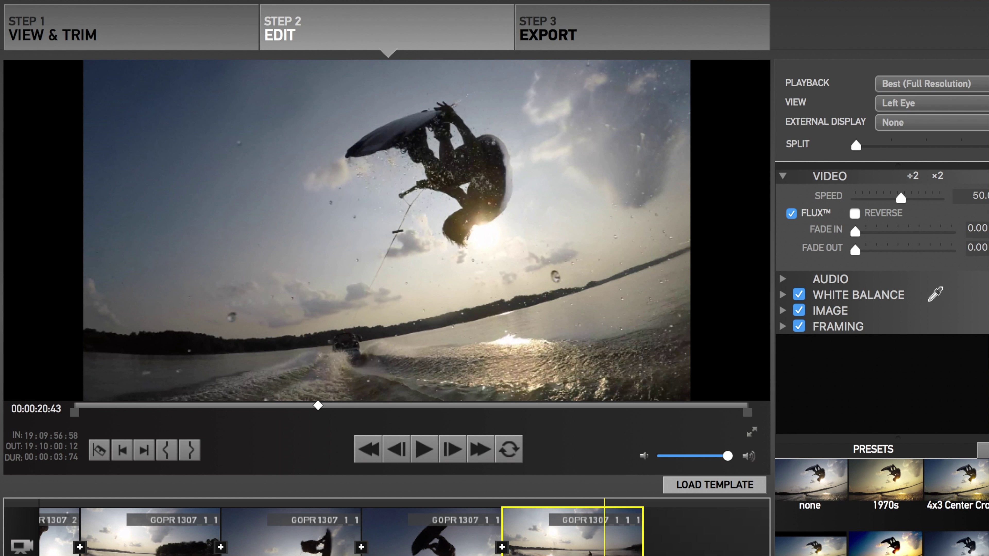
{"action": "key", "text": "Left"}
{"action": "key", "text": "Left"}
{"action": "key", "text": "Left"}
{"action": "key", "text": "Left"}
{"action": "key", "text": "Left"}
Split the last clip before and after the airborne trick, the second cut at 00:00:21:07.
{"action": "key", "text": "Right"}
{"action": "key", "text": "Right"}
{"action": "key", "text": "Right"}
{"action": "key", "text": "Right"}
{"action": "key", "text": "Right"}
{"action": "key", "text": "Right"}
{"action": "key", "text": "Right"}
{"action": "key", "text": "Right"}
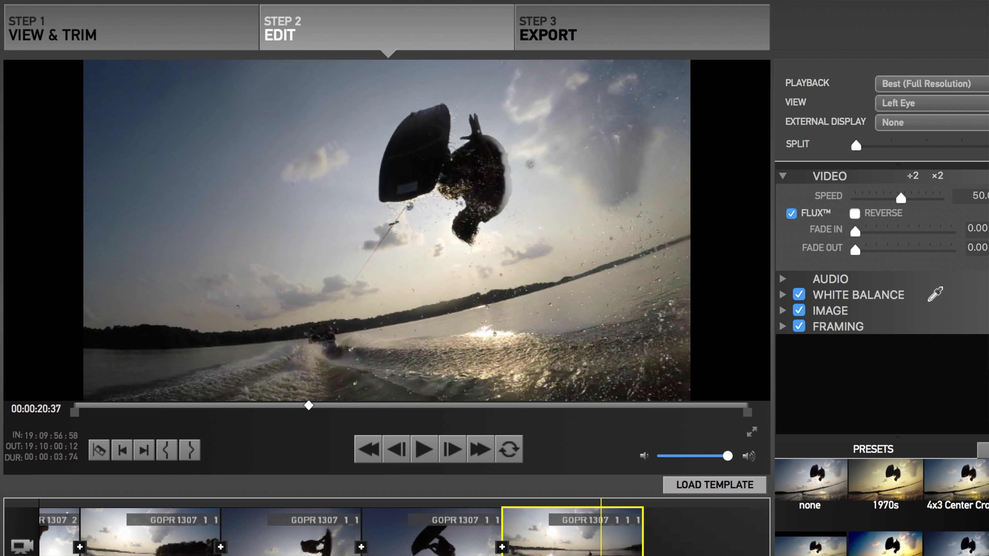
{"action": "key", "text": "Left"}
{"action": "key", "text": "Left"}
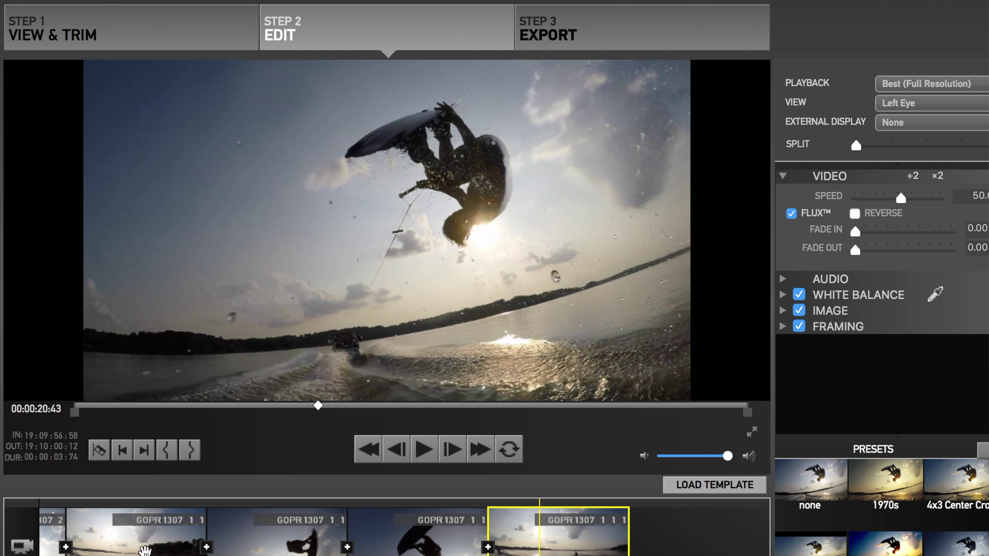
{"action": "left_click", "coordinate": [100, 451]}
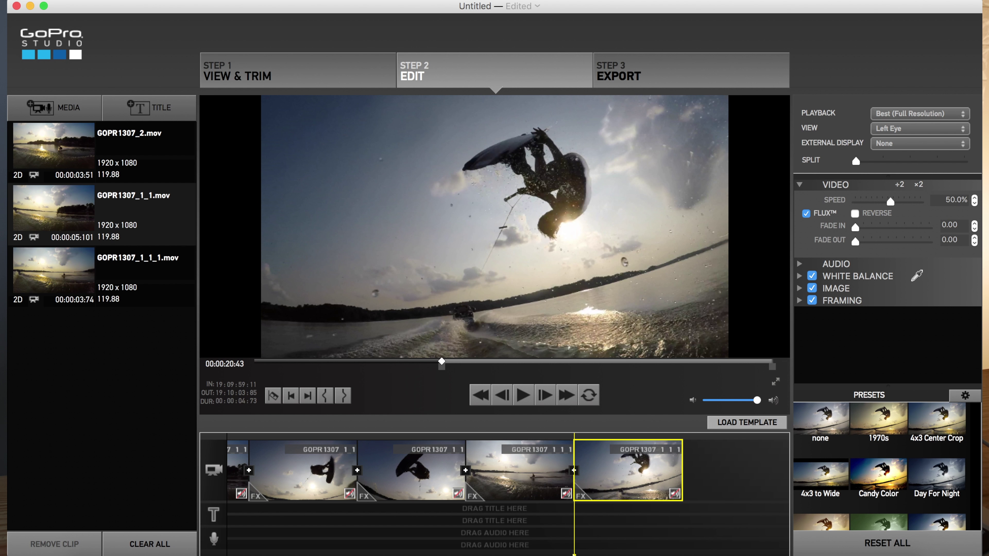
{"action": "left_click_drag", "start_coordinate": [574, 553], "coordinate": [584, 553]}
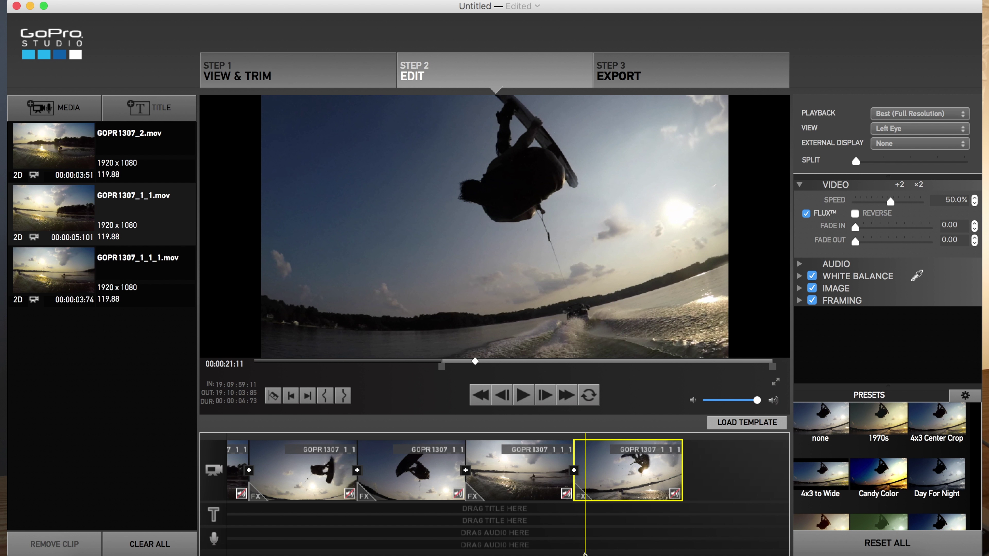
{"action": "left_click", "coordinate": [273, 395]}
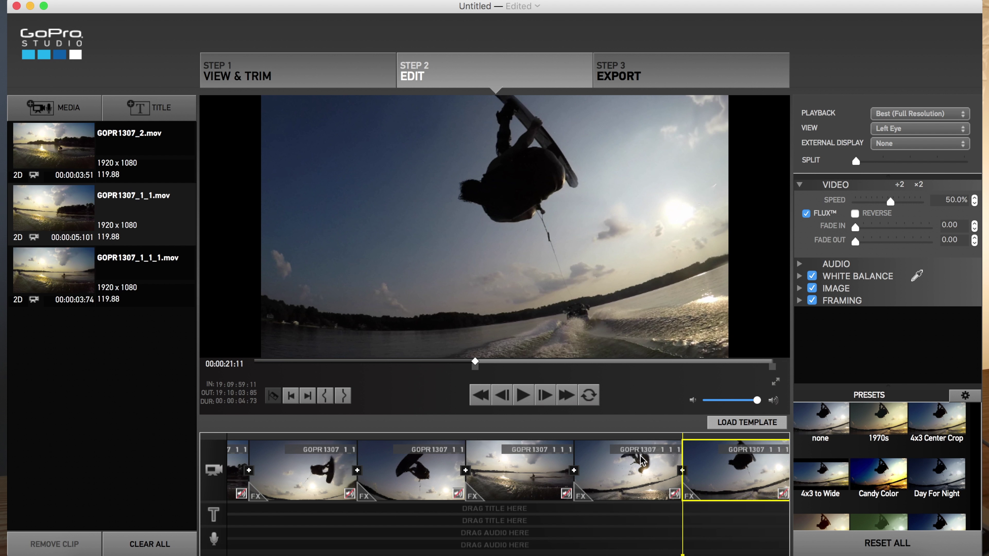
Slow the trick piece to about 8.4% speed and play back the timeline.
{"action": "left_click", "coordinate": [633, 470]}
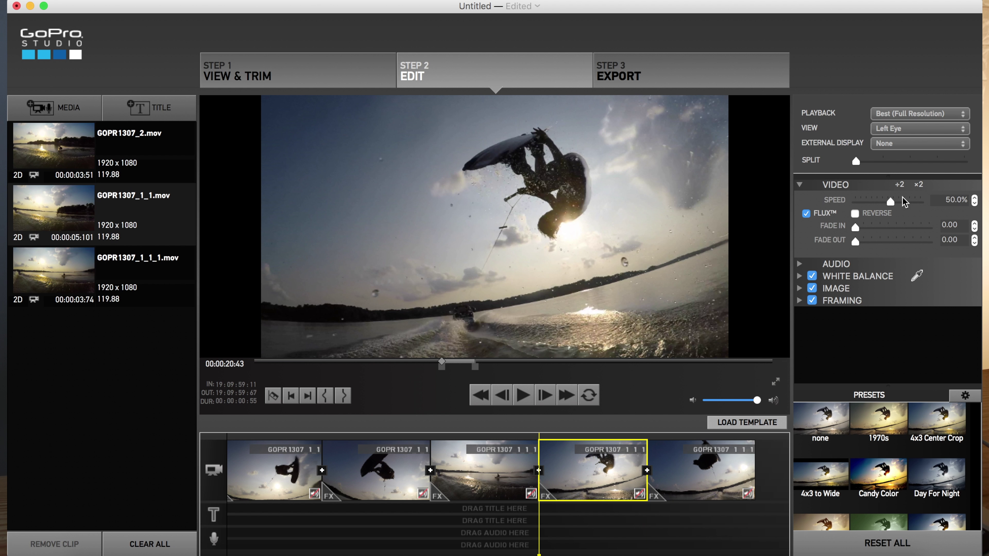
{"action": "left_click_drag", "start_coordinate": [892, 204], "coordinate": [878, 202]}
{"action": "key", "text": "space"}
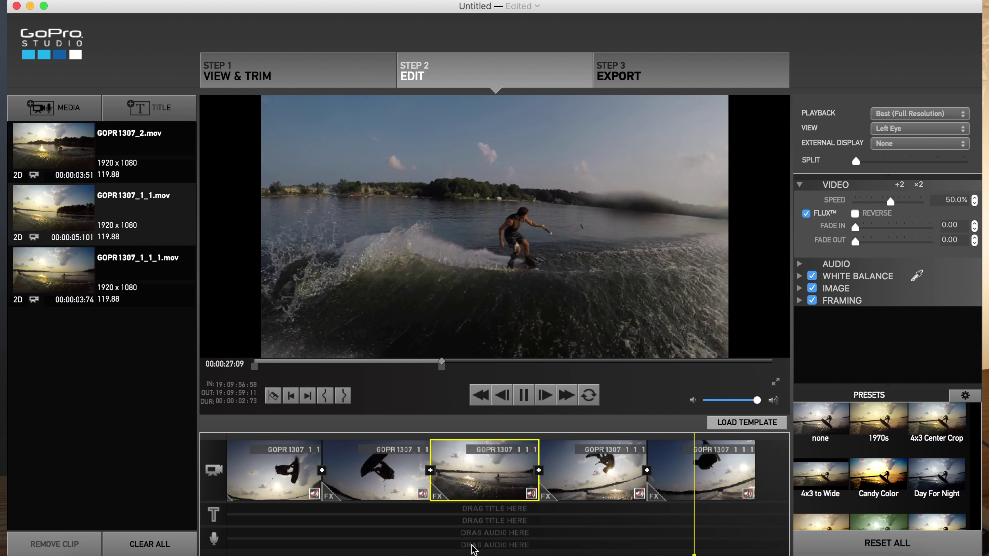
Set up the movie export with the Custom preset, Flux enabled and GoPro CineForm encoding at 1920x1080.
{"action": "left_click", "coordinate": [679, 490]}
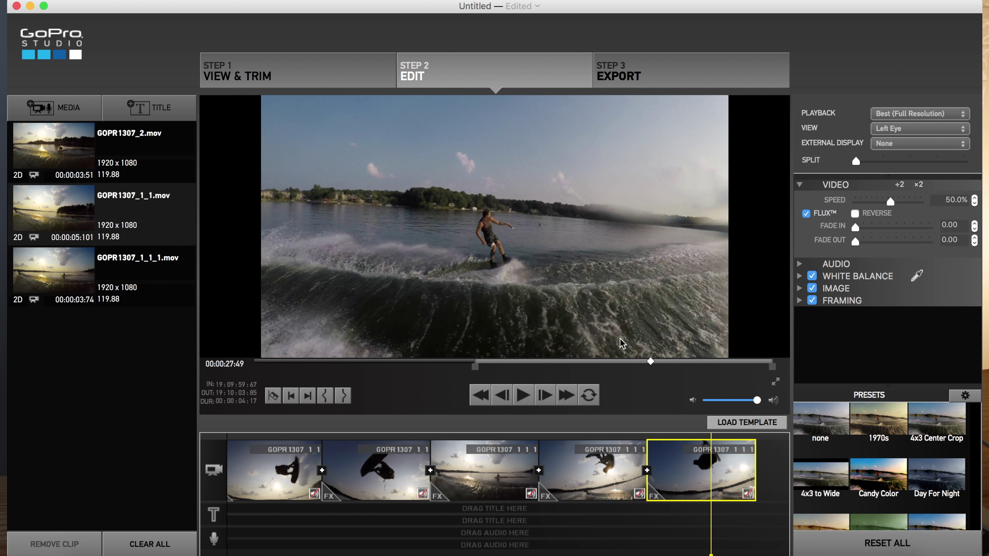
{"action": "left_click", "coordinate": [647, 70]}
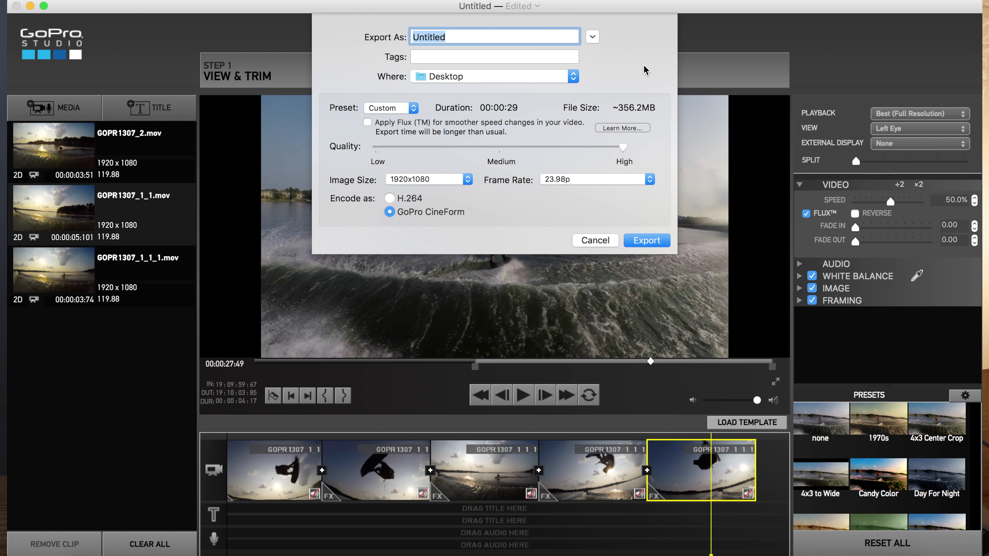
{"action": "left_click", "coordinate": [400, 111]}
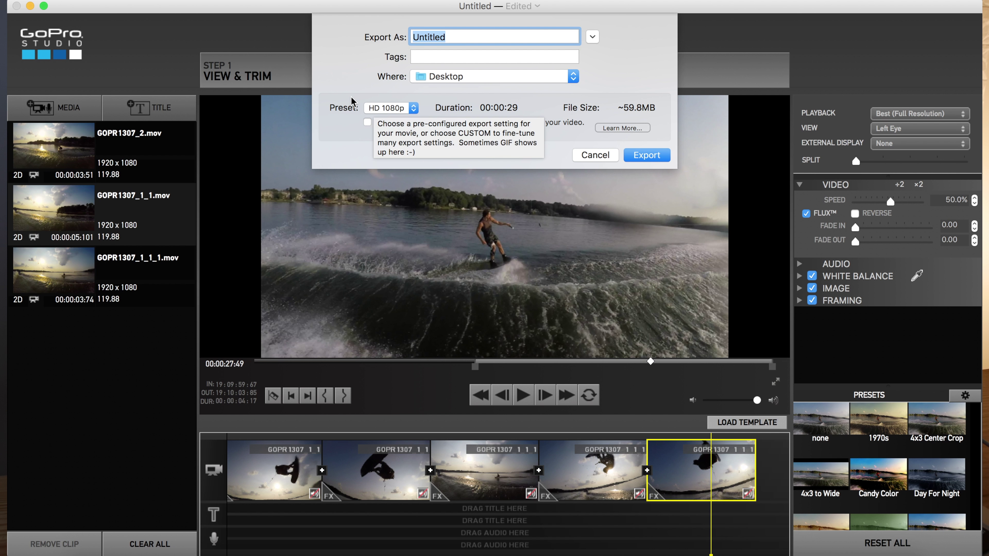
{"action": "left_click", "coordinate": [412, 110]}
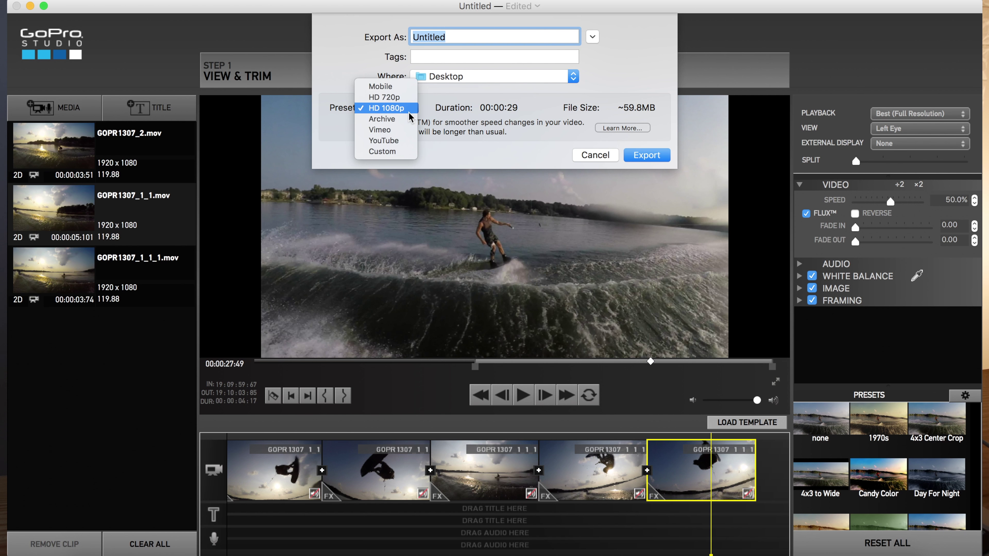
{"action": "left_click", "coordinate": [398, 150]}
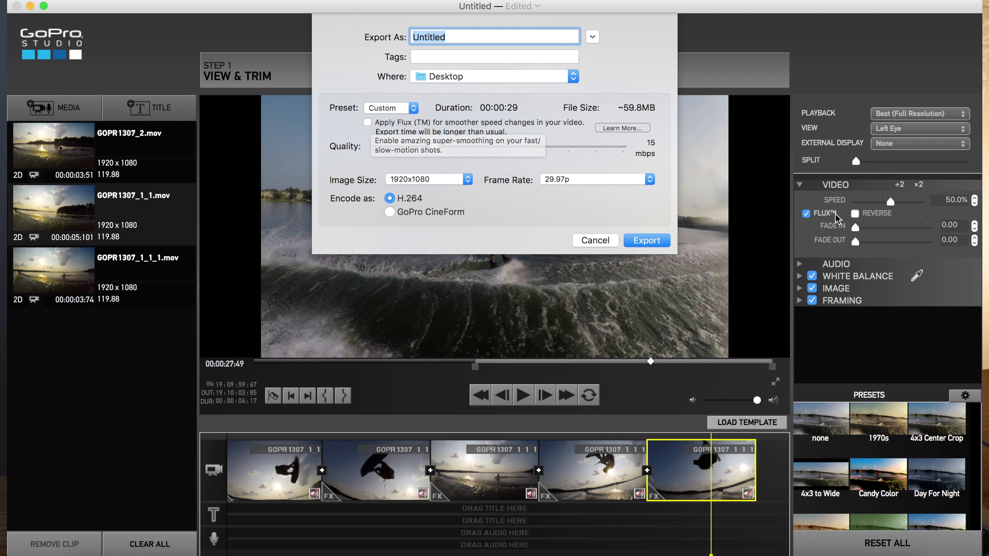
{"action": "left_click", "coordinate": [367, 123]}
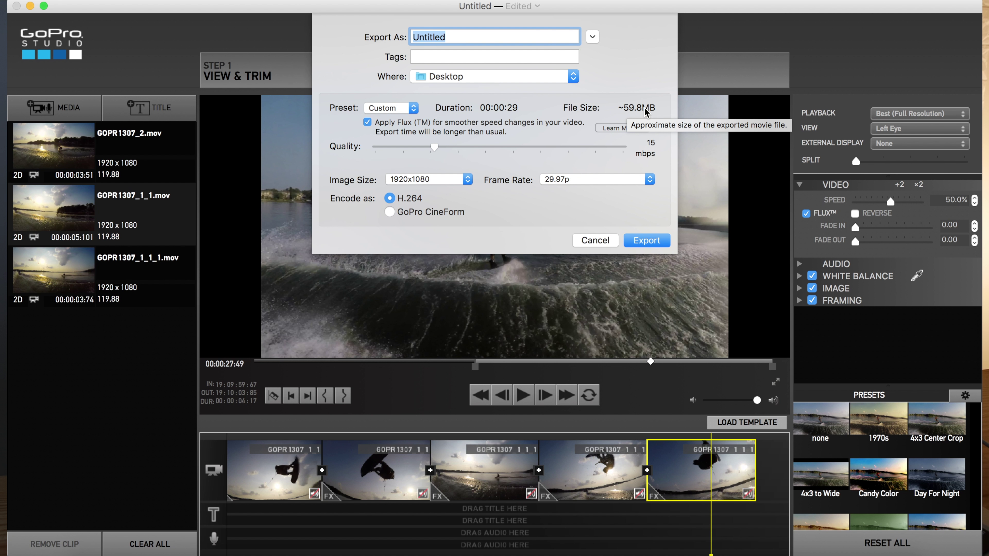
{"action": "left_click", "coordinate": [390, 213]}
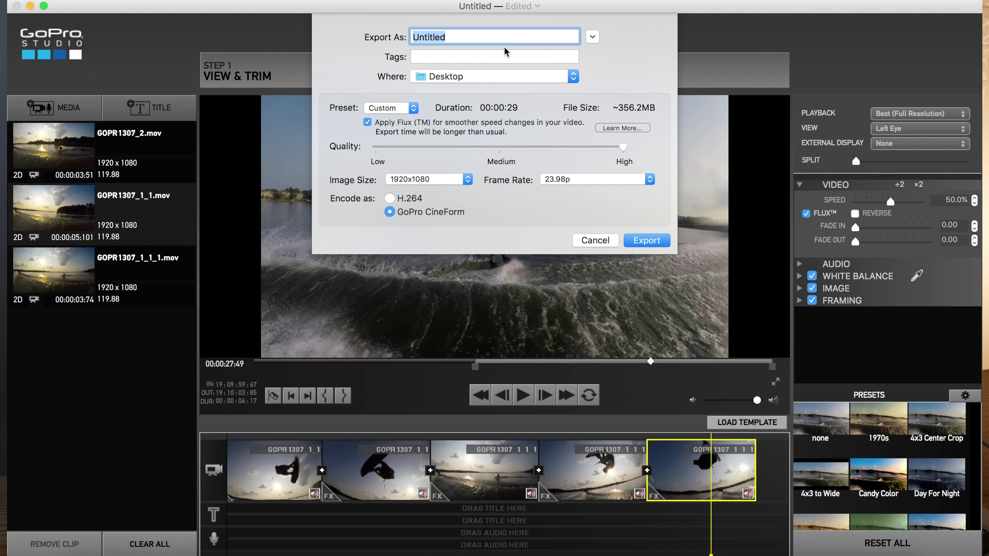
Name the export 'slow motion wakeboard' and start exporting the movie at 23.98p.
{"action": "type", "text": "slo"}
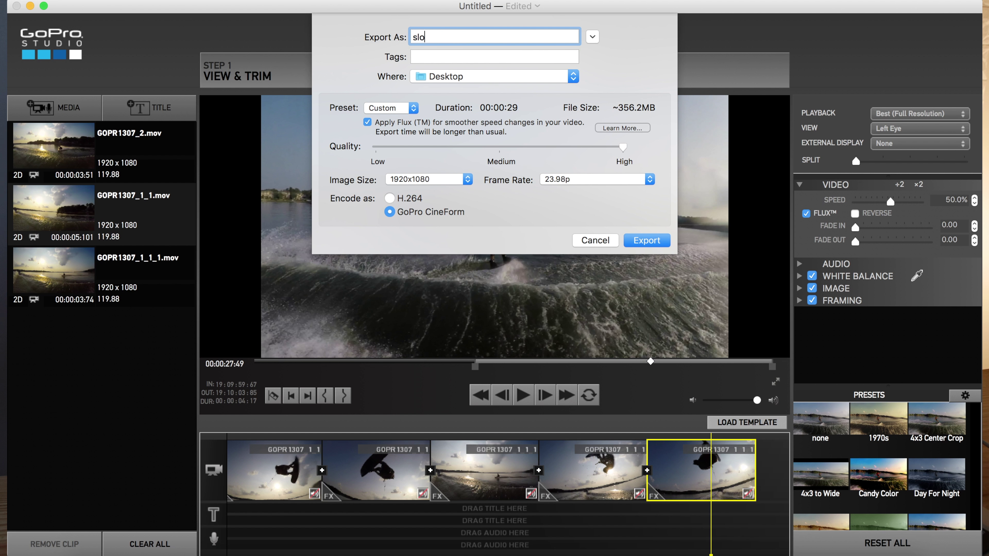
{"action": "type", "text": "w motion wakeboard"}
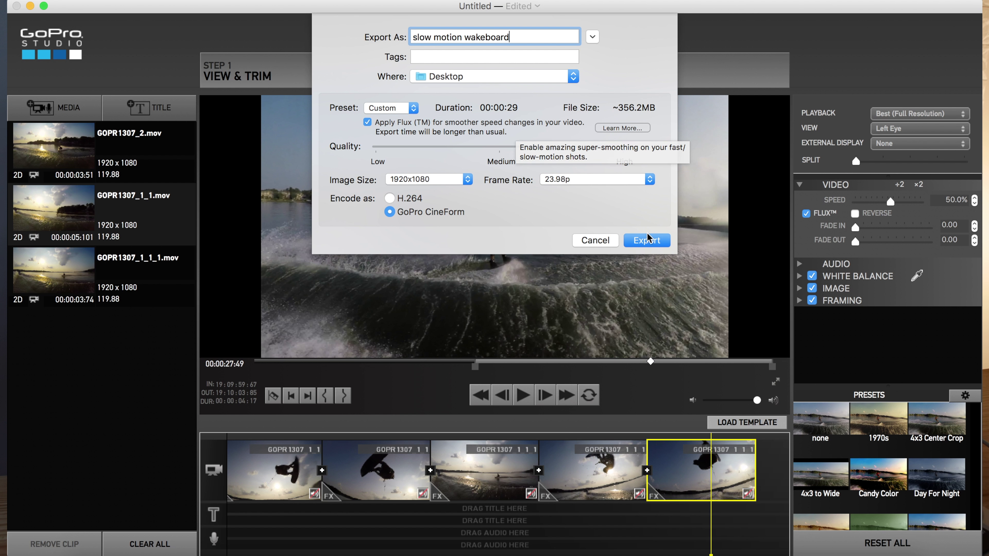
{"action": "left_click", "coordinate": [648, 240]}
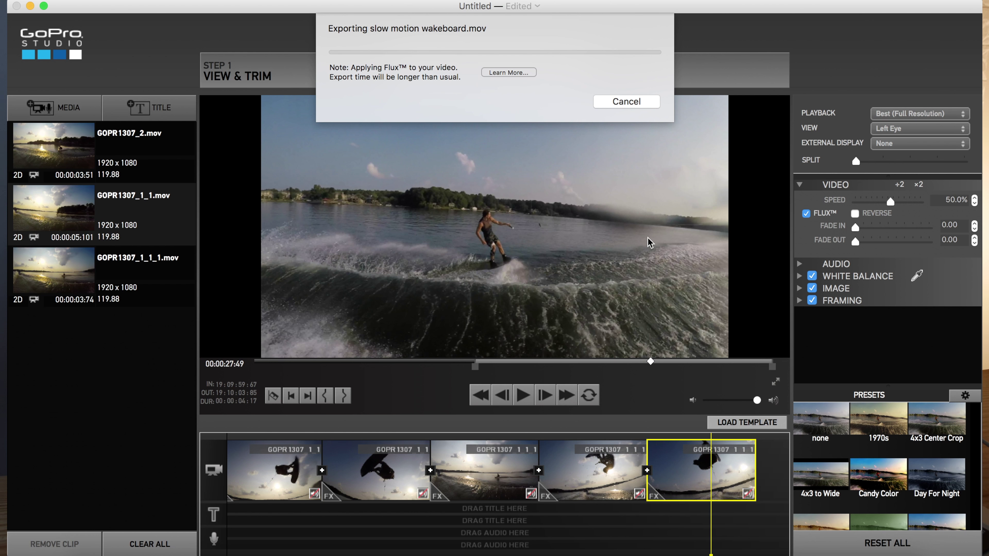